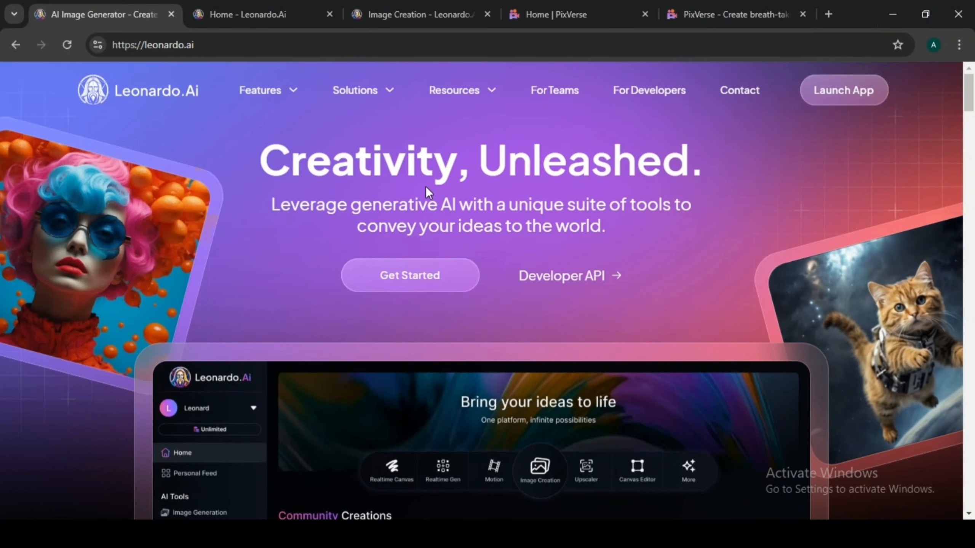
Enter the Leonardo.Ai app from the leonardo.ai home page and open its Image Creation tool
{"action": "left_click", "coordinate": [203, 45]}
{"action": "left_click_drag", "start_coordinate": [203, 45], "coordinate": [144, 45]}
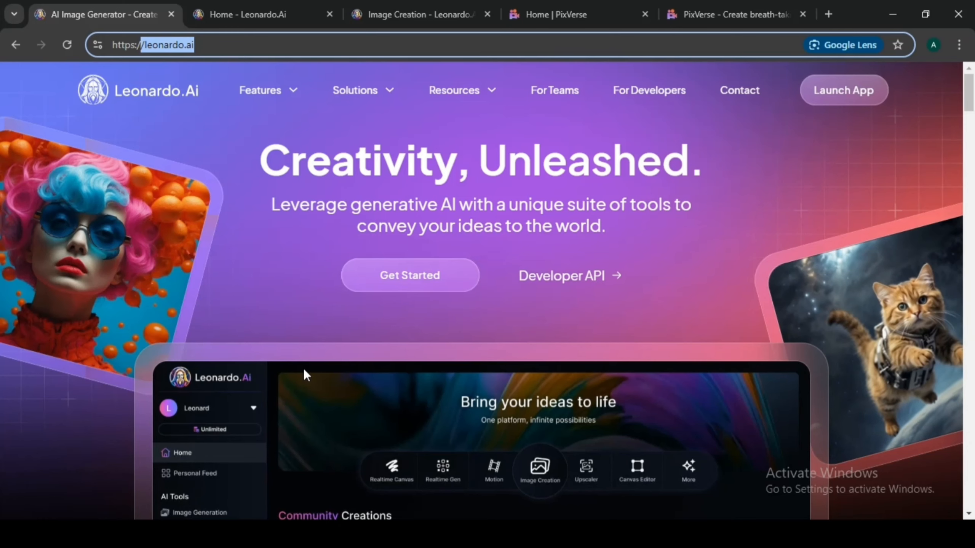
{"action": "left_click", "coordinate": [417, 291]}
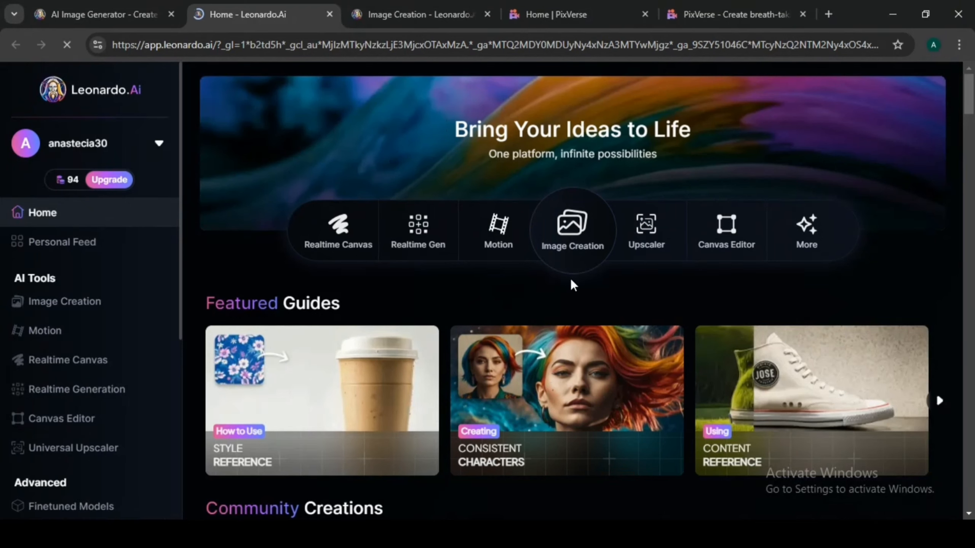
{"action": "left_click", "coordinate": [572, 248]}
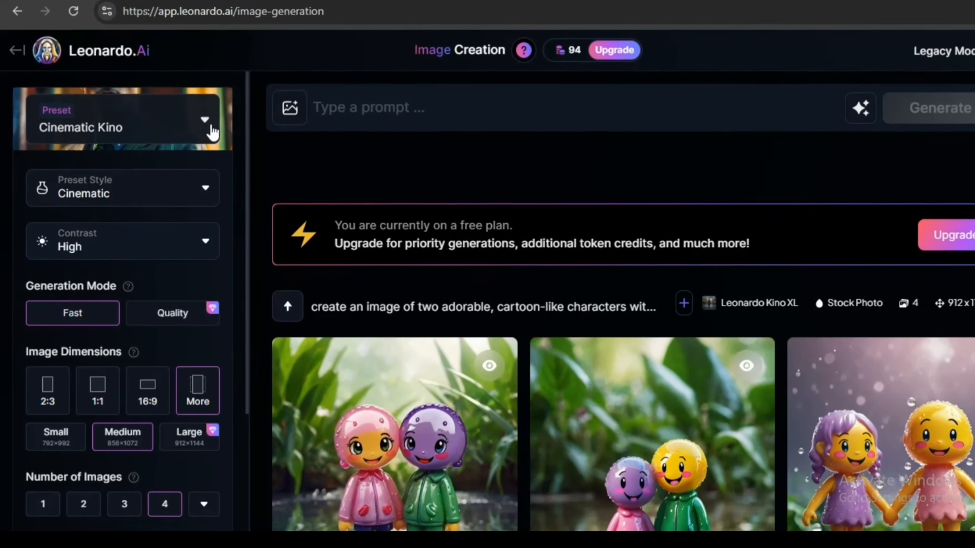
Set the generation preset to Stock Photography
{"action": "left_click", "coordinate": [207, 123]}
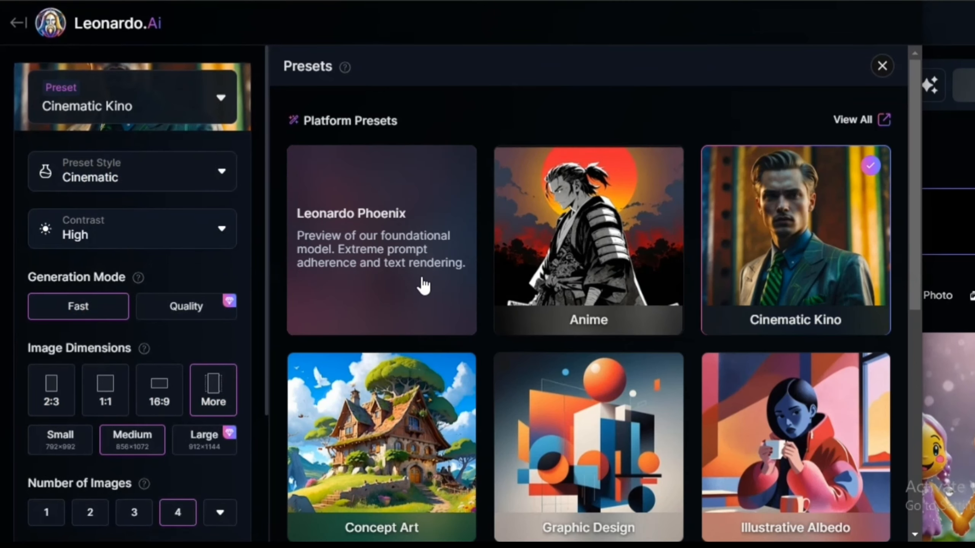
{"action": "scroll", "coordinate": [601, 266], "scroll_direction": "down", "scroll_amount": 5}
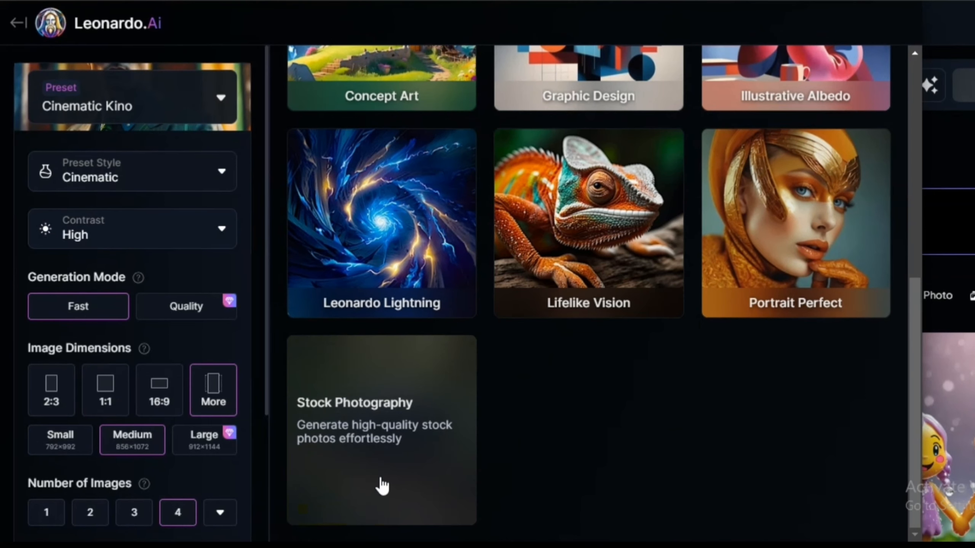
{"action": "left_click", "coordinate": [353, 443]}
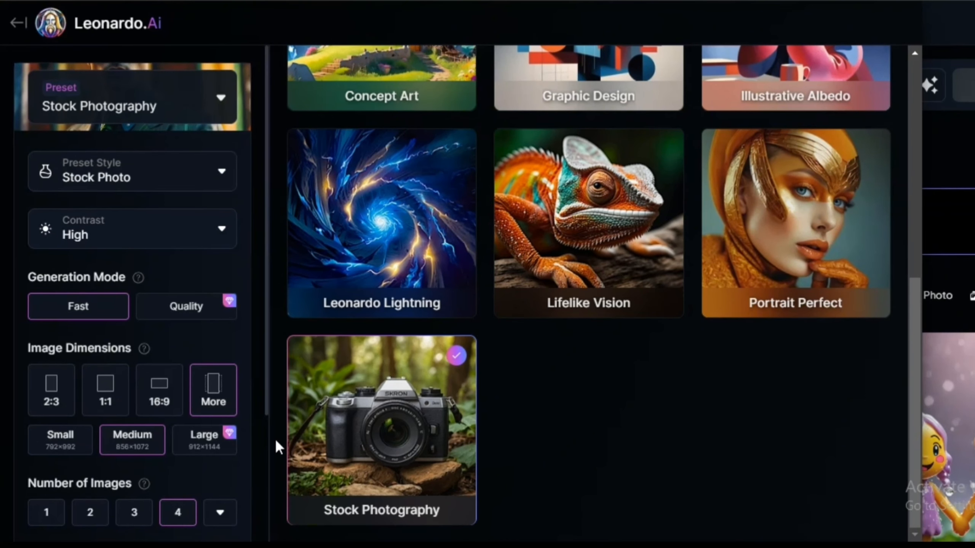
Set the preset style to Stock Photo and the contrast to High
{"action": "left_click", "coordinate": [224, 180]}
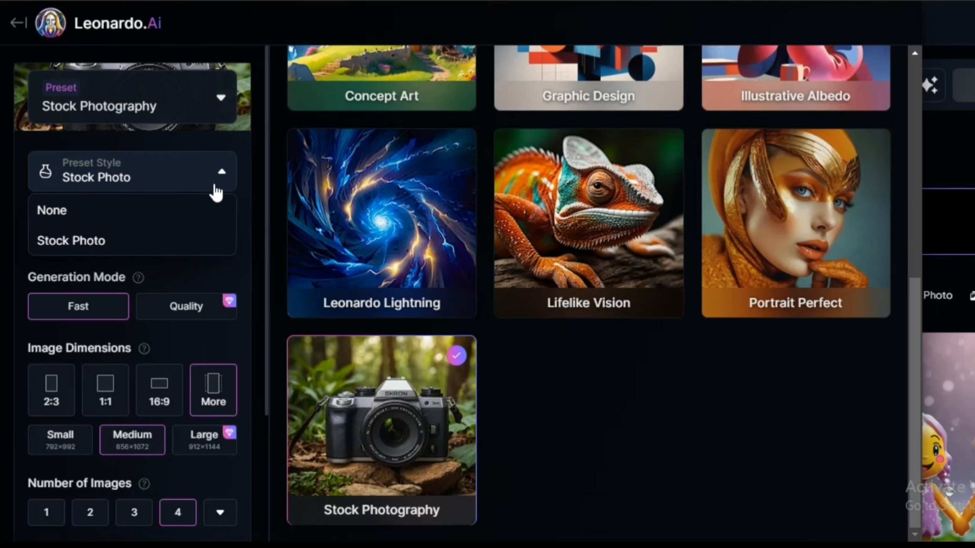
{"action": "left_click", "coordinate": [88, 244]}
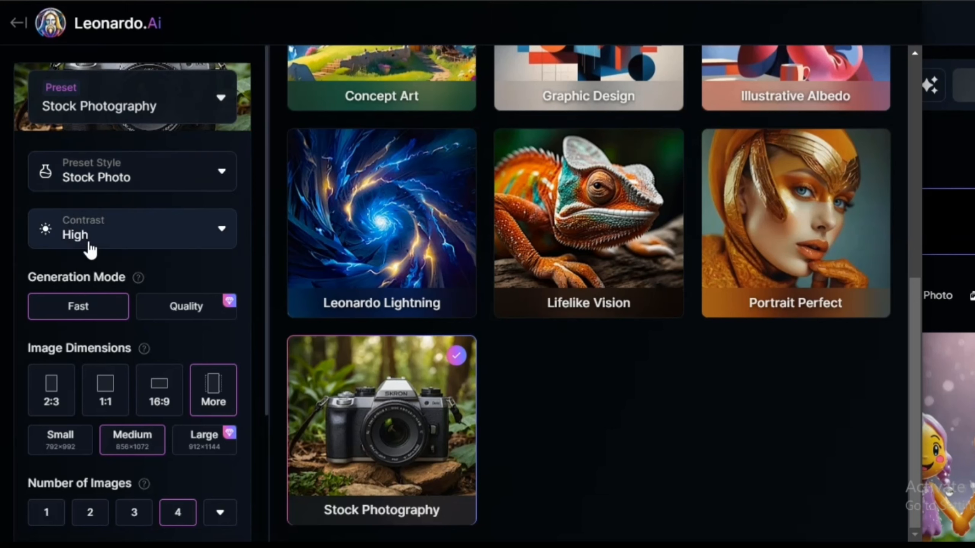
{"action": "left_click", "coordinate": [222, 241]}
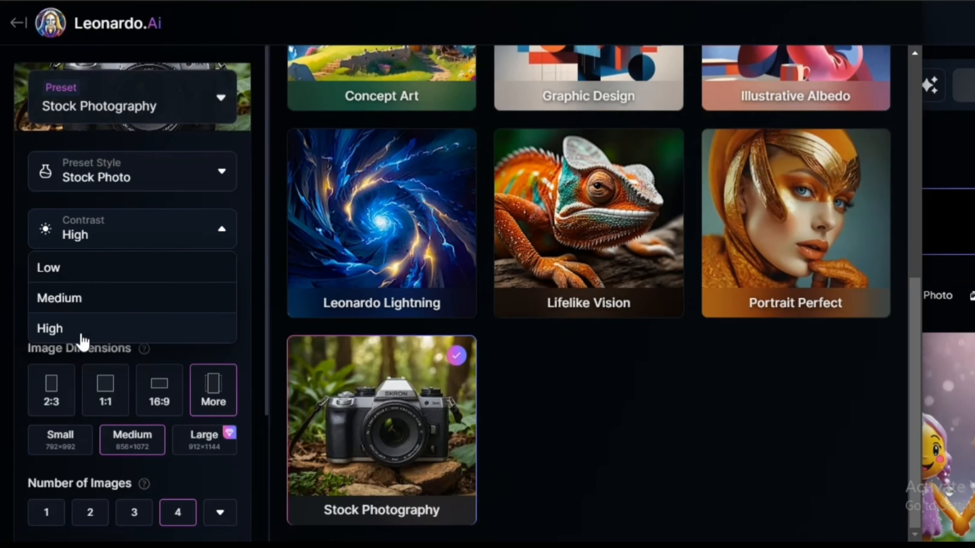
{"action": "left_click", "coordinate": [83, 338]}
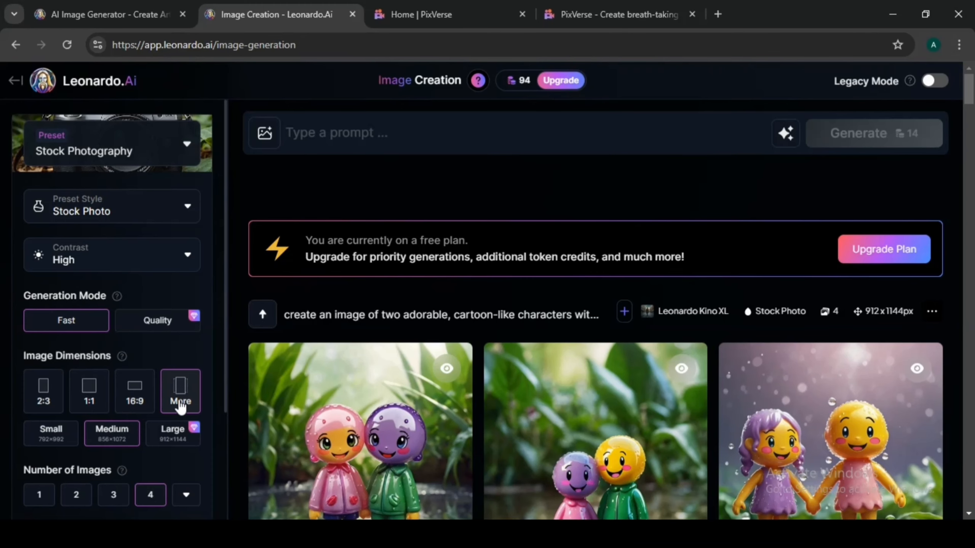
Review the additional image dimension and aspect ratio options and the remaining generation settings
{"action": "left_click", "coordinate": [181, 403]}
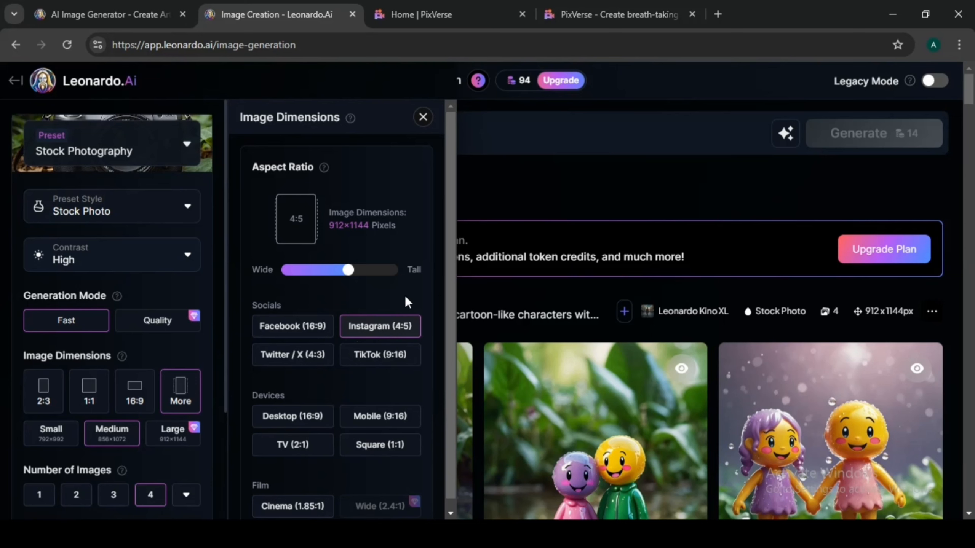
{"action": "left_click", "coordinate": [423, 117]}
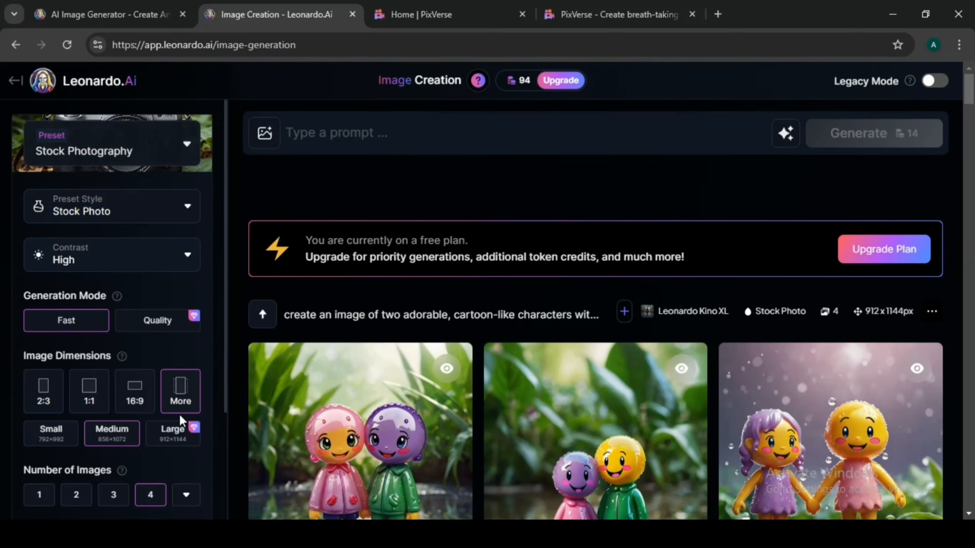
{"action": "scroll", "coordinate": [179, 415], "scroll_direction": "down", "scroll_amount": 4}
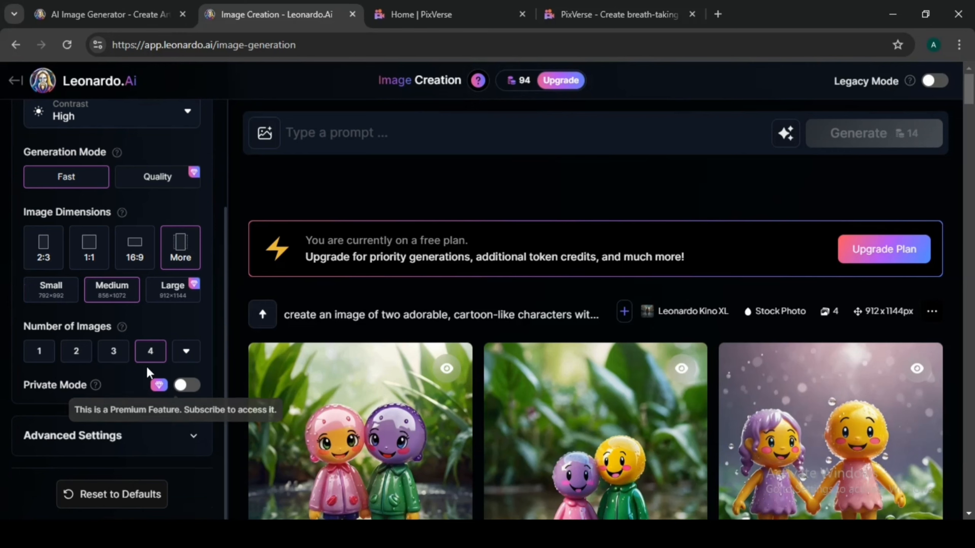
{"action": "scroll", "coordinate": [146, 367], "scroll_direction": "up", "scroll_amount": 4}
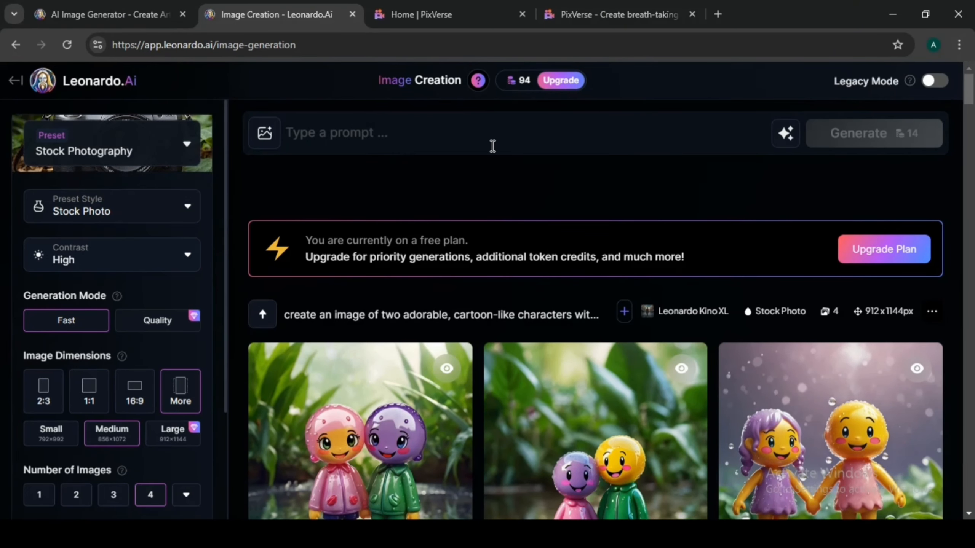
Paste the prompt for two adorable, cartoonish fruit characters, one orange and one pink, in a bright indoor setting, and generate the images
{"action": "left_click", "coordinate": [390, 138]}
{"action": "right_click", "coordinate": [390, 135]}
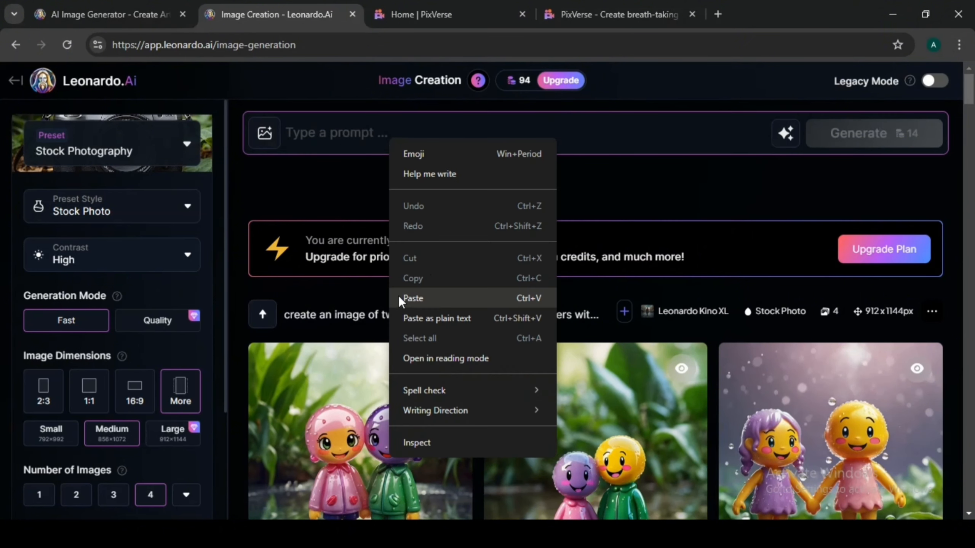
{"action": "left_click", "coordinate": [409, 298]}
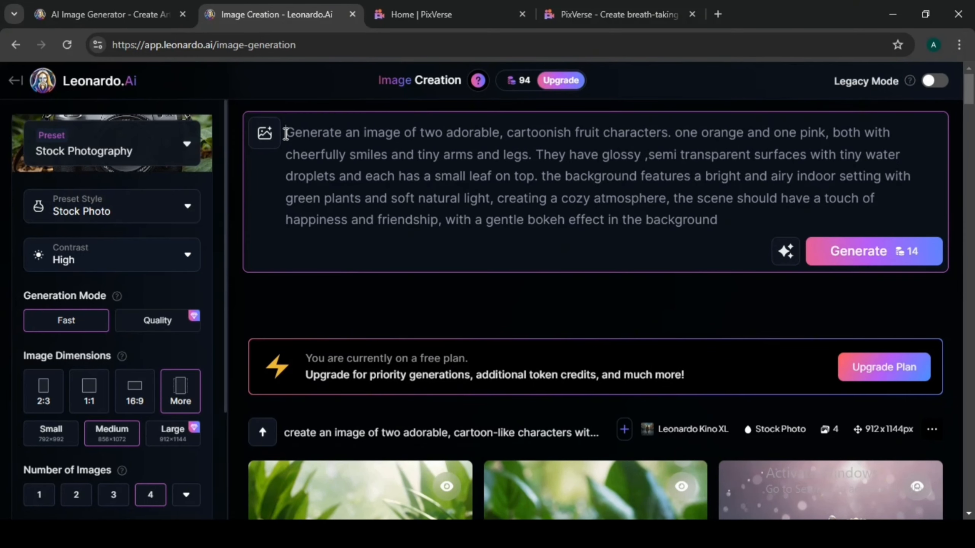
{"action": "left_click_drag", "start_coordinate": [287, 132], "coordinate": [730, 235]}
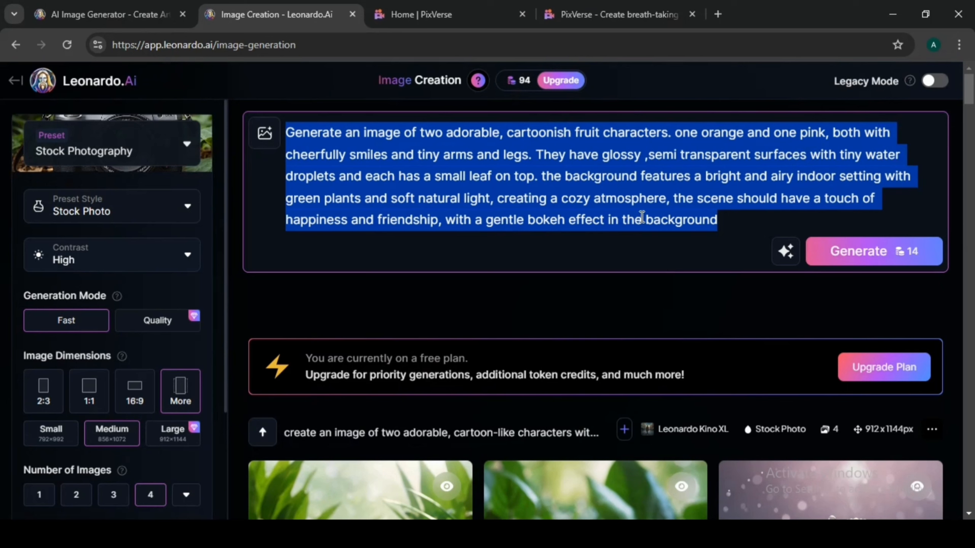
{"action": "left_click", "coordinate": [877, 261]}
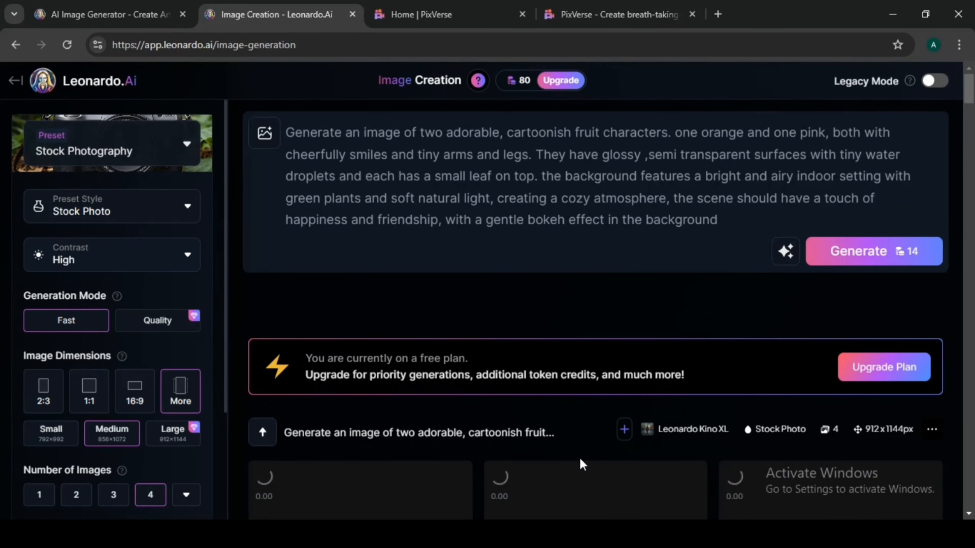
Examine the generated fruit character images and compare how well they match the prompt
{"action": "scroll", "coordinate": [553, 384], "scroll_direction": "down", "scroll_amount": 5}
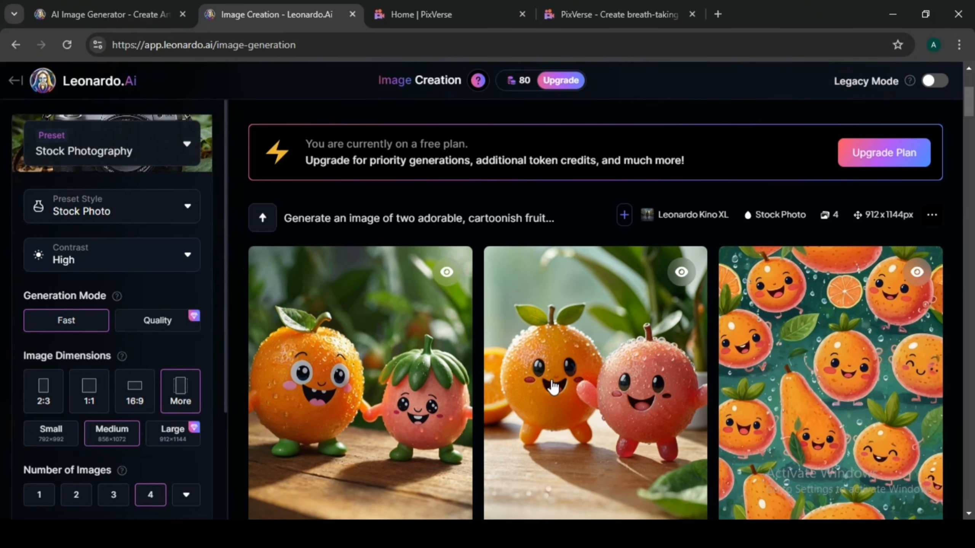
{"action": "scroll", "coordinate": [552, 385], "scroll_direction": "down", "scroll_amount": 2}
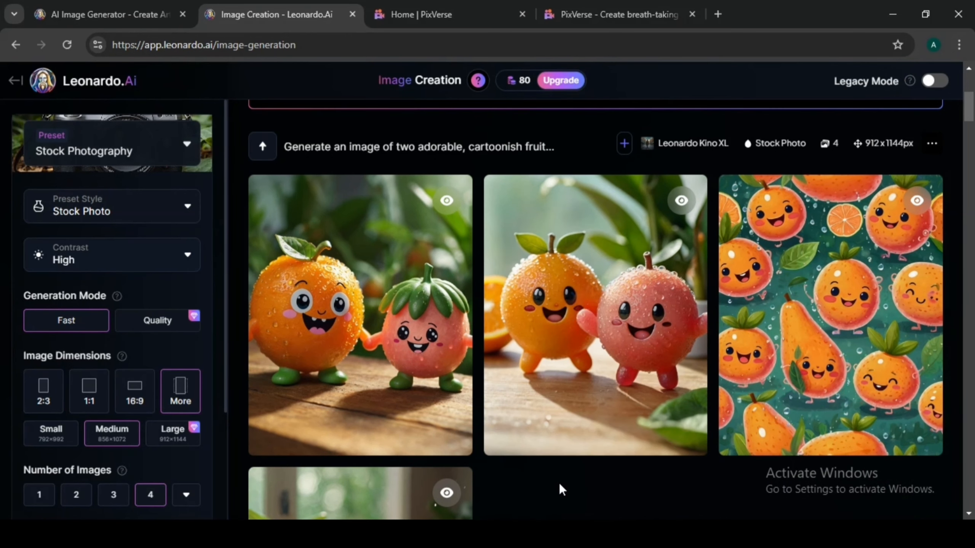
{"action": "scroll", "coordinate": [551, 477], "scroll_direction": "down", "scroll_amount": 3}
{"action": "scroll", "coordinate": [551, 477], "scroll_direction": "up", "scroll_amount": 3}
{"action": "scroll", "coordinate": [551, 477], "scroll_direction": "up", "scroll_amount": 2}
{"action": "scroll", "coordinate": [551, 477], "scroll_direction": "down", "scroll_amount": 2}
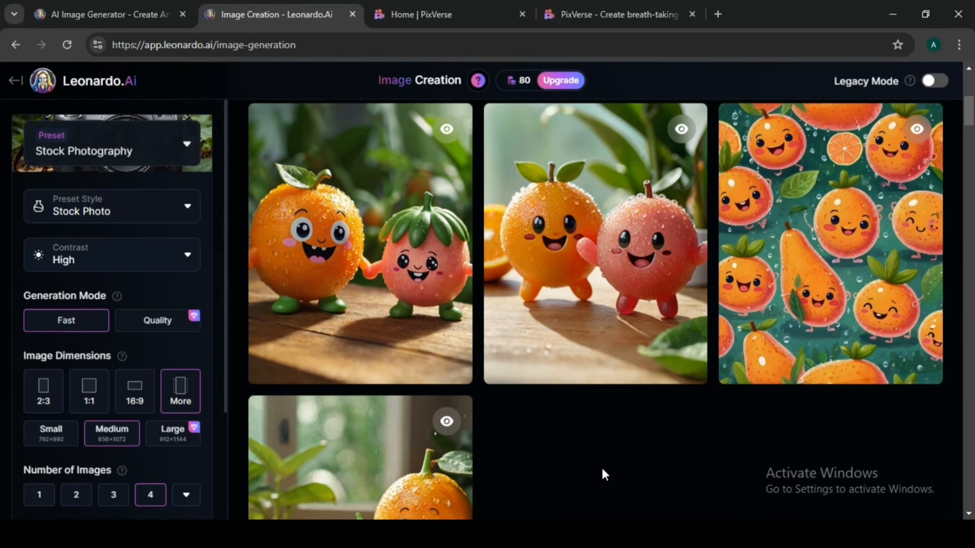
{"action": "mouse_move", "coordinate": [646, 325]}
{"action": "scroll", "coordinate": [593, 468], "scroll_direction": "down", "scroll_amount": 3}
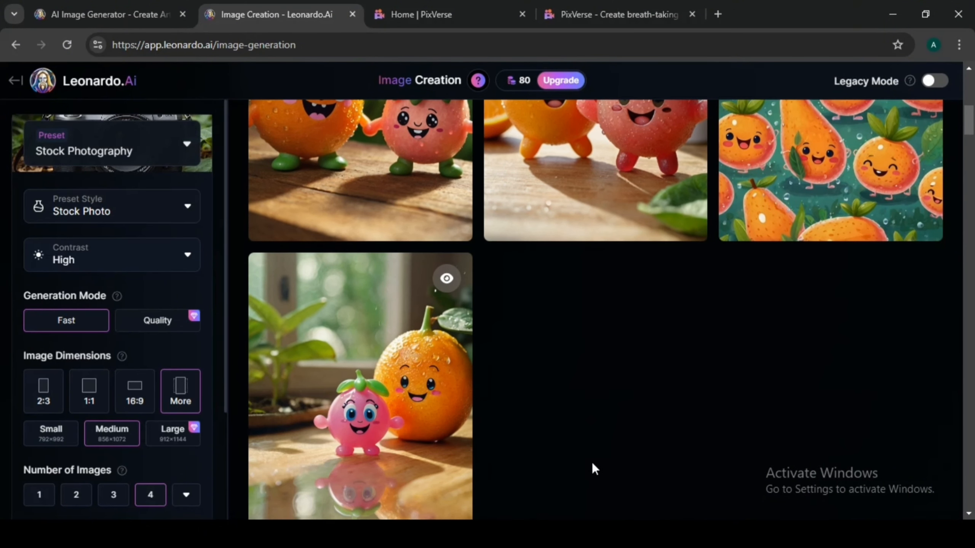
{"action": "scroll", "coordinate": [593, 468], "scroll_direction": "up", "scroll_amount": 5}
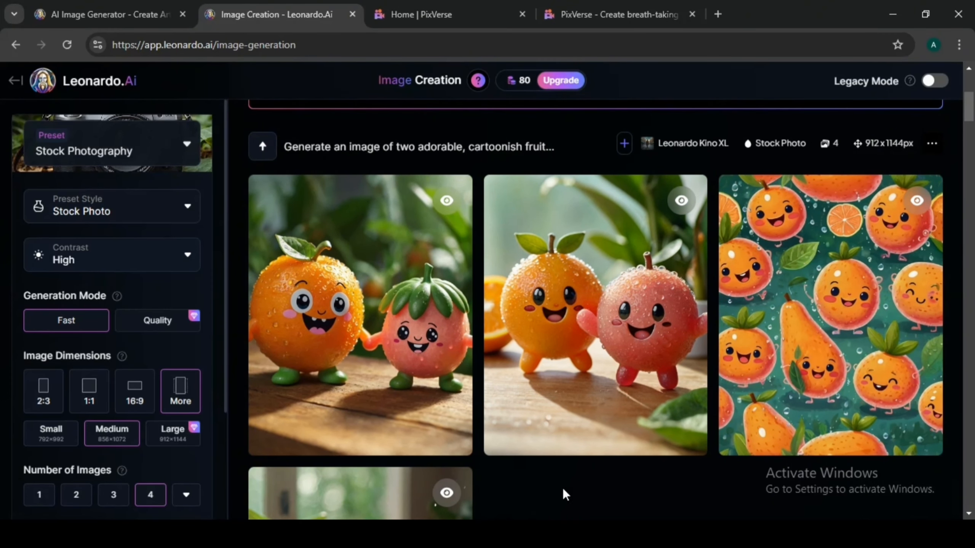
{"action": "scroll", "coordinate": [564, 482], "scroll_direction": "up", "scroll_amount": 3}
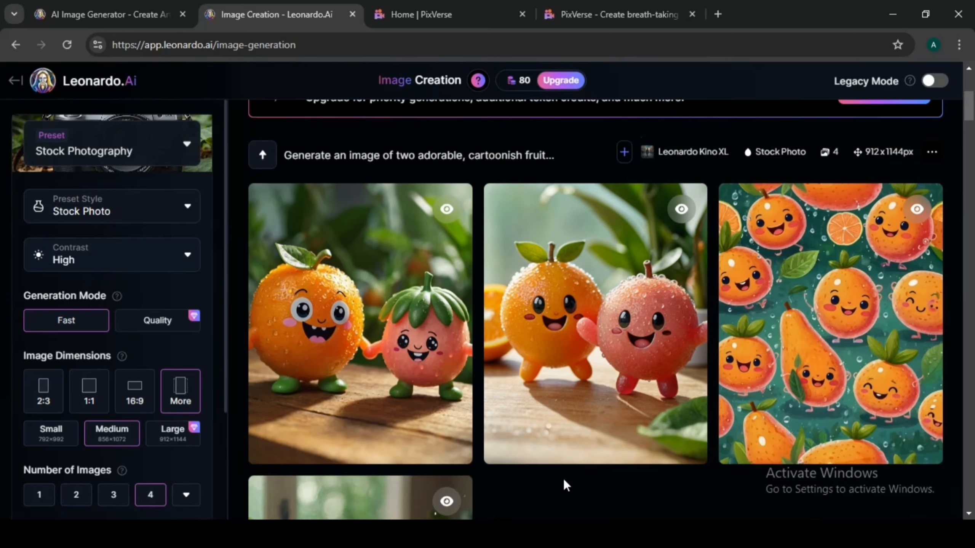
{"action": "scroll", "coordinate": [565, 486], "scroll_direction": "up", "scroll_amount": 3}
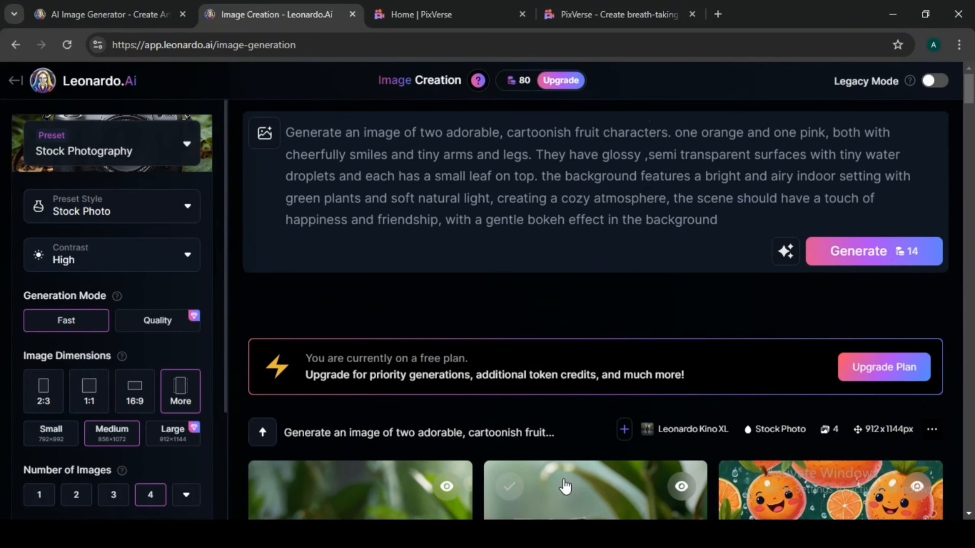
Replace the prompt with a "create an image" version adding tiny see through glass glossy legs and a tiny leaf branch, and generate new images
{"action": "key", "text": "ctrl+a"}
{"action": "type", "text": "create an image of two adorable, cartoonish fruit characters. one orange and one pink, both with cheerfully smiles and tiny arms and tiny see through glass glossy legs. as they stand on a tiny leaf branch. They have glossy ,semi transparent surfaces with tiny water droplets and each has a small leaf on top. the background features a bright and airy indoor setting with green plants and soft natural light, creating a cozy atmosphere, the scene should have a touch of happiness and friendship, with a gentle bokeh effect in the background"}
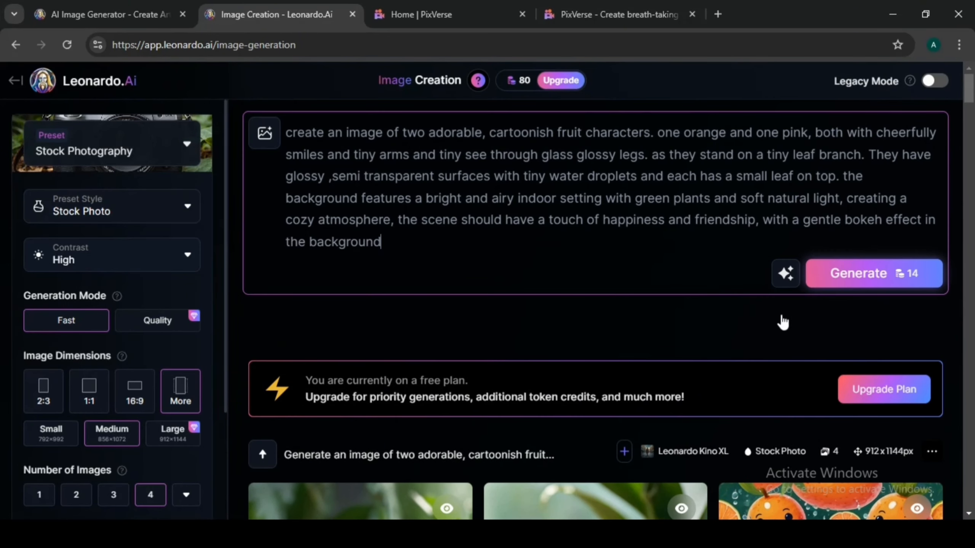
{"action": "left_click", "coordinate": [876, 286]}
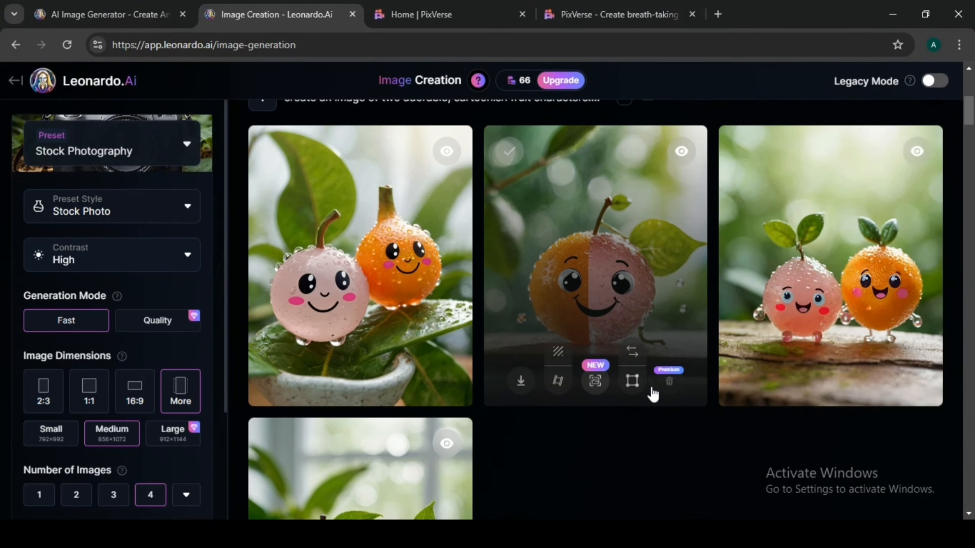
Compare the images generated from the revised prompt to choose which ones to keep
{"action": "scroll", "coordinate": [648, 388], "scroll_direction": "down", "scroll_amount": 5}
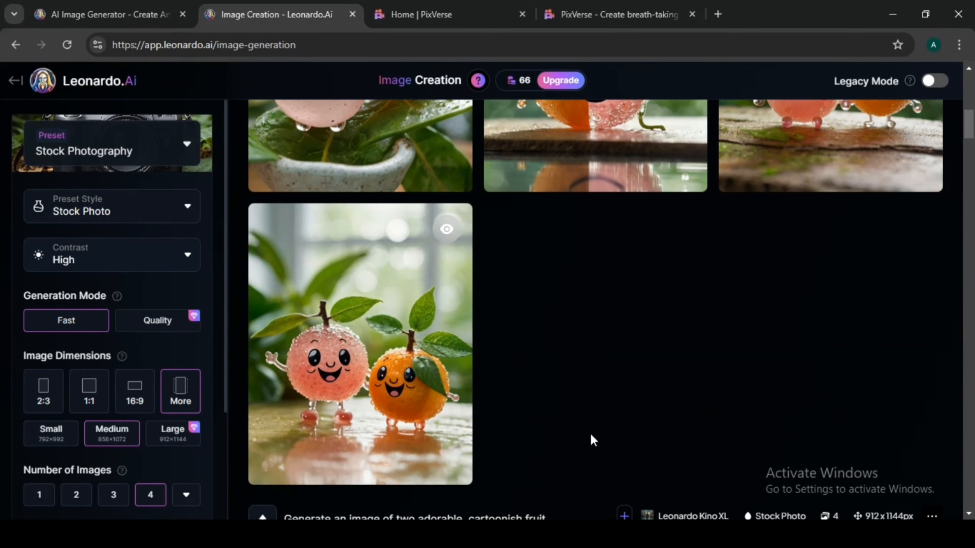
{"action": "scroll", "coordinate": [639, 484], "scroll_direction": "up", "scroll_amount": 5}
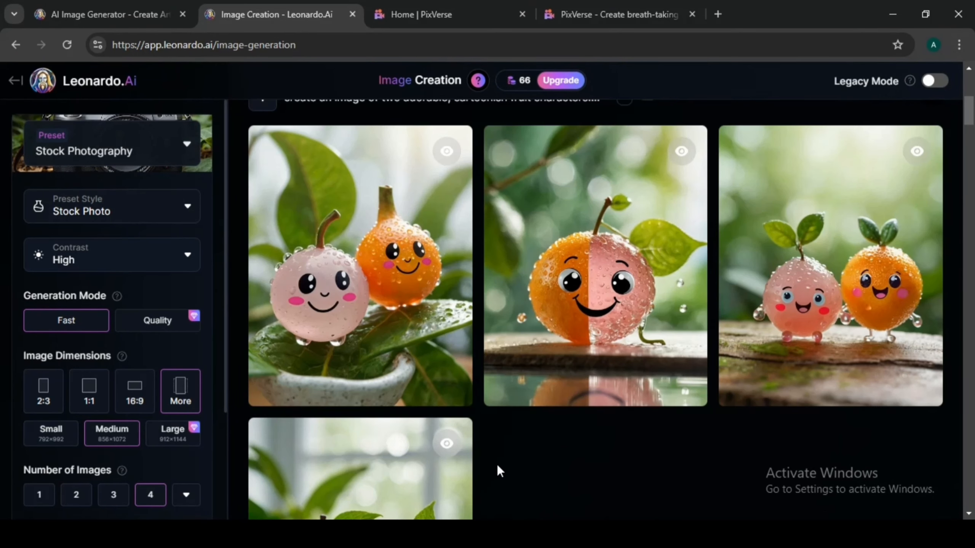
{"action": "scroll", "coordinate": [534, 458], "scroll_direction": "down", "scroll_amount": 7}
{"action": "scroll", "coordinate": [534, 456], "scroll_direction": "up", "scroll_amount": 3}
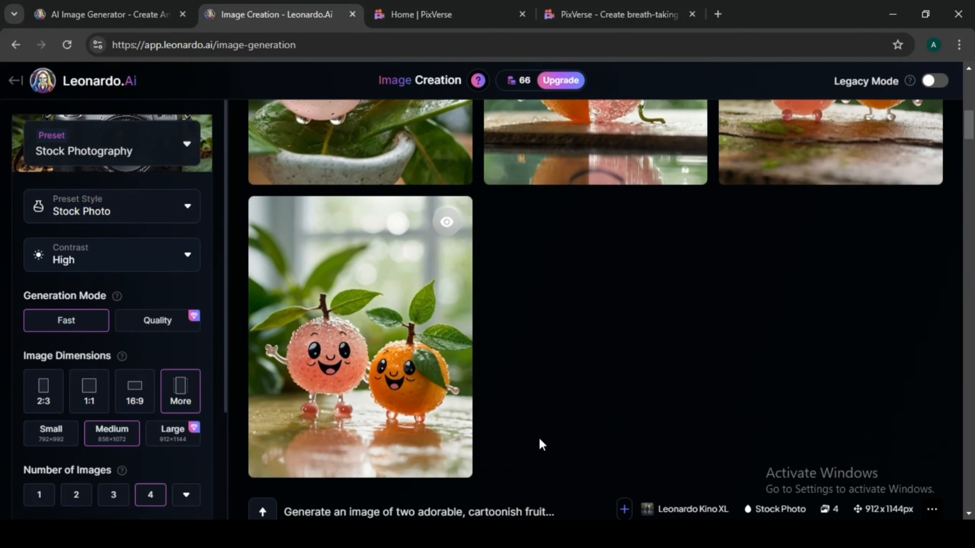
{"action": "scroll", "coordinate": [570, 388], "scroll_direction": "up", "scroll_amount": 5}
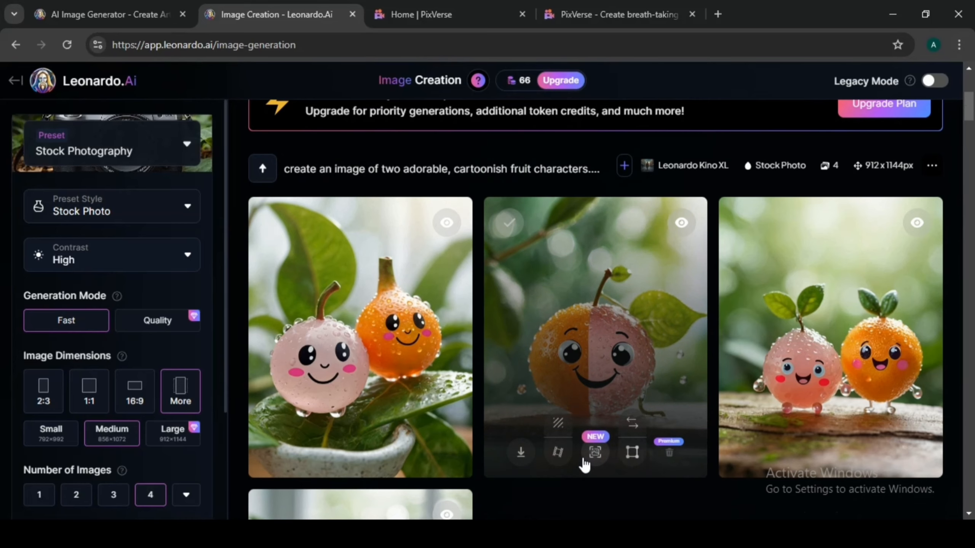
{"action": "scroll", "coordinate": [583, 465], "scroll_direction": "down", "scroll_amount": 3}
{"action": "scroll", "coordinate": [582, 457], "scroll_direction": "up", "scroll_amount": 1}
Download the half-orange, half-pink fruit image and the fourth image of the pink and orange fruits side by side
{"action": "mouse_move", "coordinate": [522, 391]}
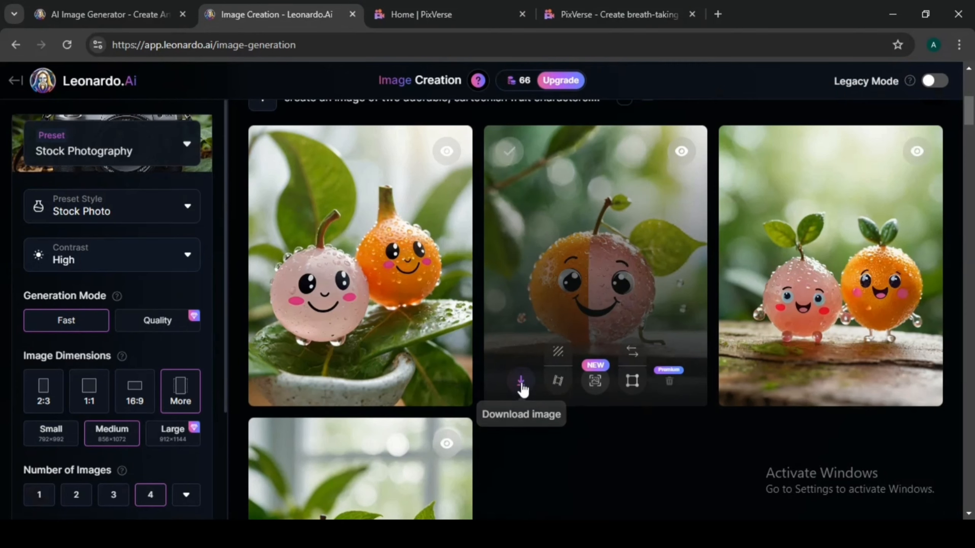
{"action": "left_click", "coordinate": [521, 381]}
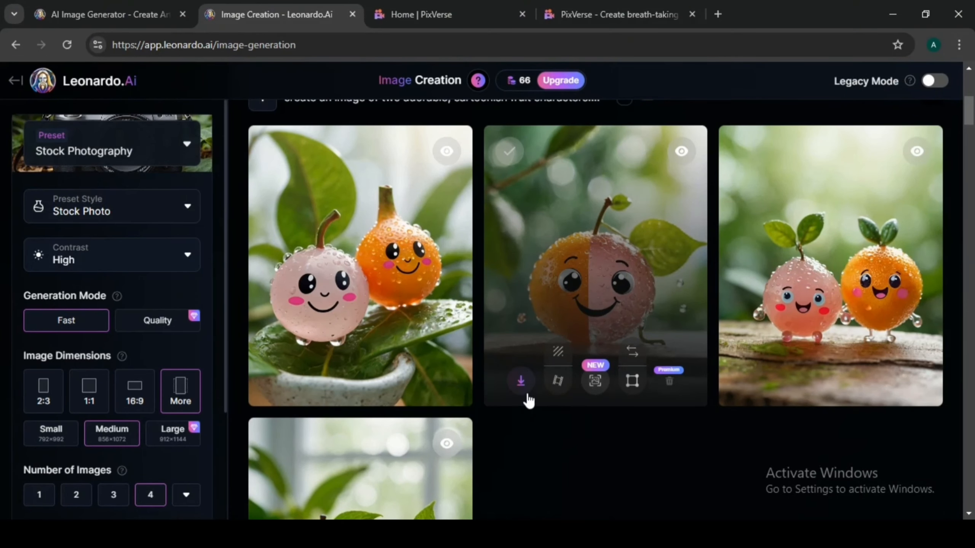
{"action": "scroll", "coordinate": [522, 430], "scroll_direction": "down", "scroll_amount": 5}
{"action": "mouse_move", "coordinate": [322, 474]}
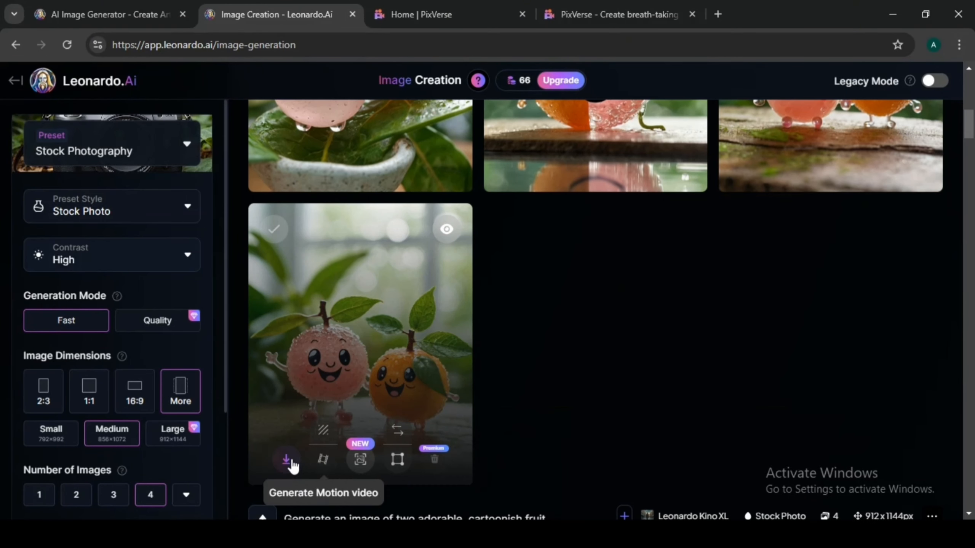
{"action": "left_click", "coordinate": [286, 462]}
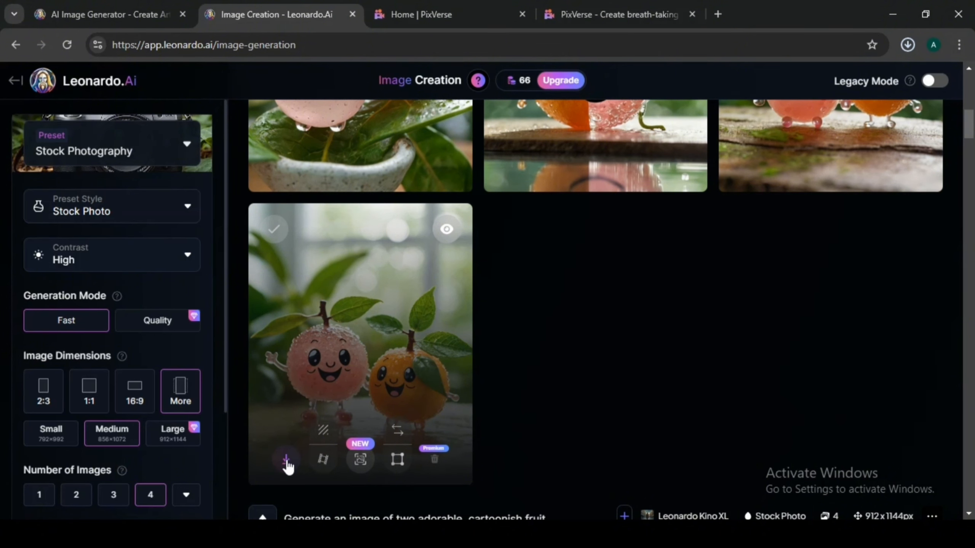
Download the third image of the fruits on the wooden surface and the first image of the fruits on the leaf
{"action": "scroll", "coordinate": [288, 466], "scroll_direction": "up", "scroll_amount": 3}
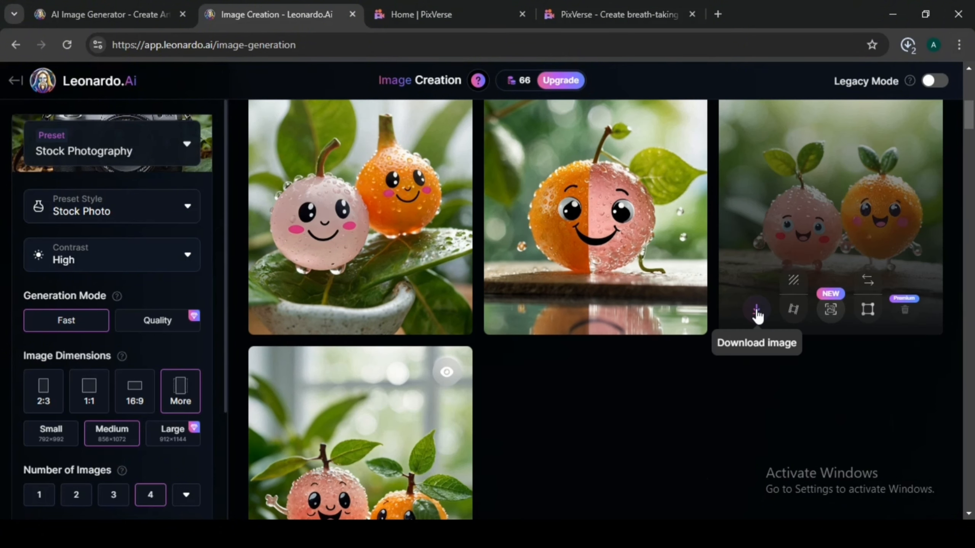
{"action": "left_click", "coordinate": [756, 310]}
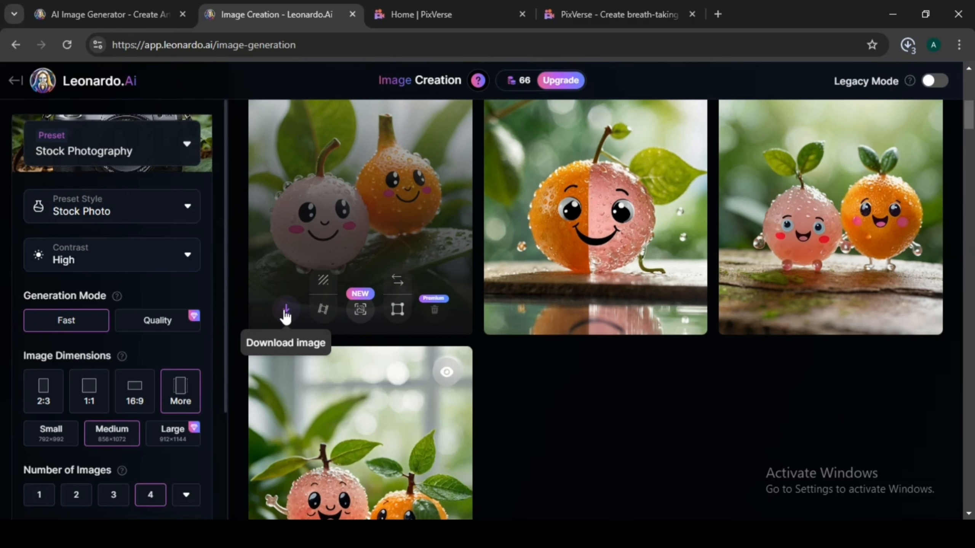
{"action": "left_click", "coordinate": [286, 313]}
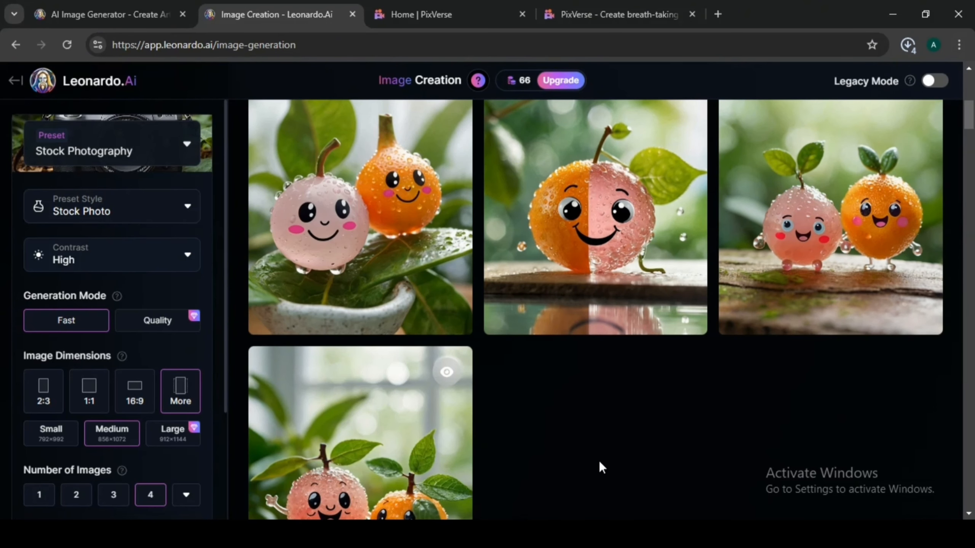
{"action": "scroll", "coordinate": [599, 452], "scroll_direction": "up", "scroll_amount": 3}
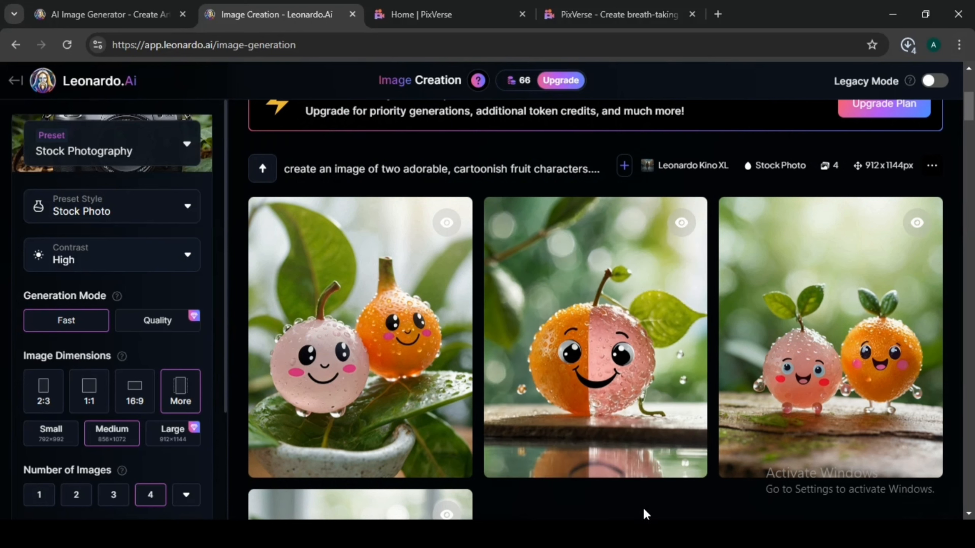
{"action": "scroll", "coordinate": [620, 465], "scroll_direction": "up", "scroll_amount": 2}
{"action": "scroll", "coordinate": [620, 464], "scroll_direction": "down", "scroll_amount": 3}
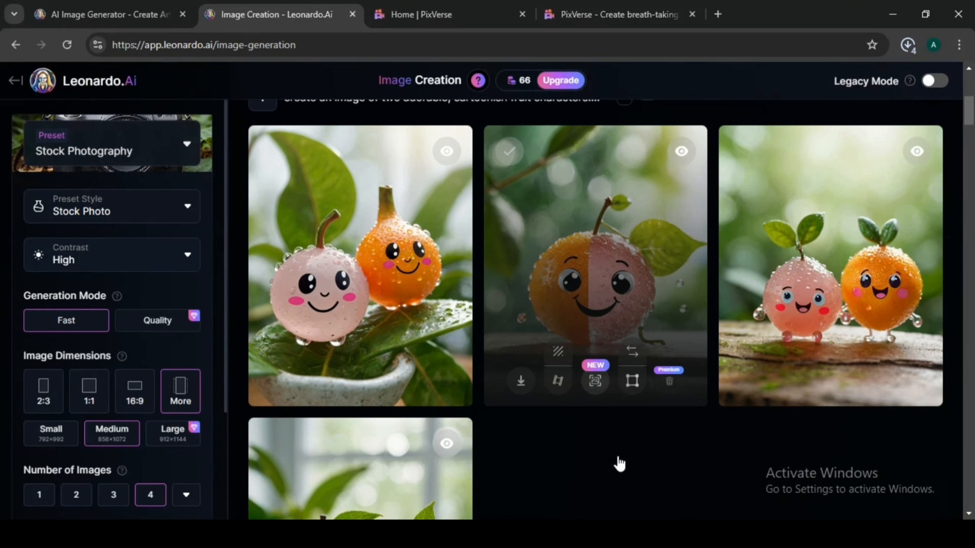
{"action": "scroll", "coordinate": [619, 462], "scroll_direction": "down", "scroll_amount": 2}
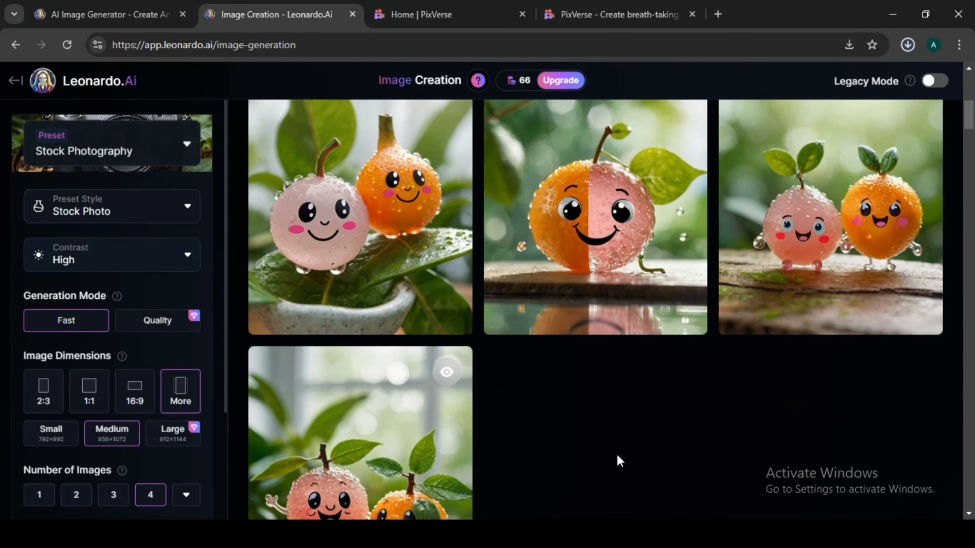
{"action": "scroll", "coordinate": [618, 457], "scroll_direction": "up", "scroll_amount": 2}
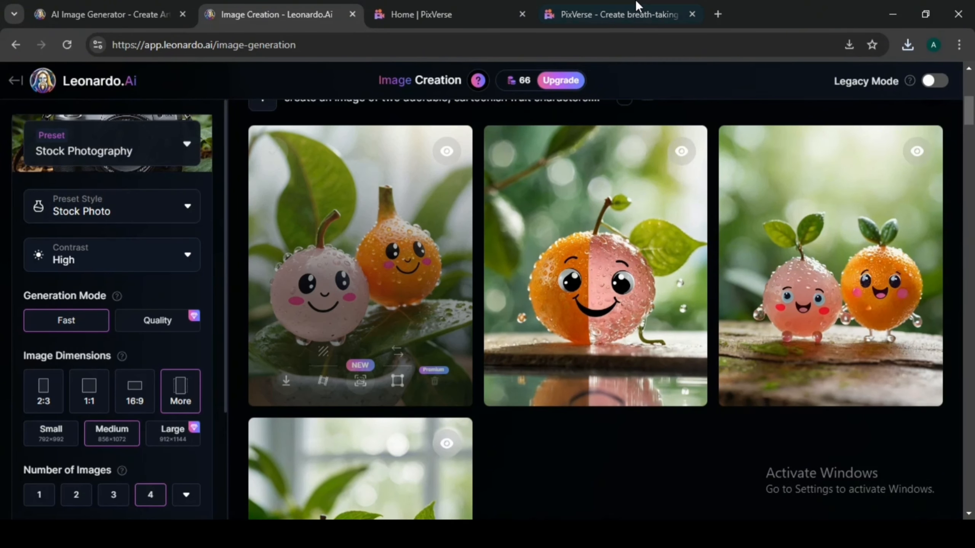
Switch to PixVerse and upload the downloaded image Leonardo_Kino_XL_create_an_image_of_two_adorable_cartoonish_fr_0 as the video's source
{"action": "left_click", "coordinate": [610, 13]}
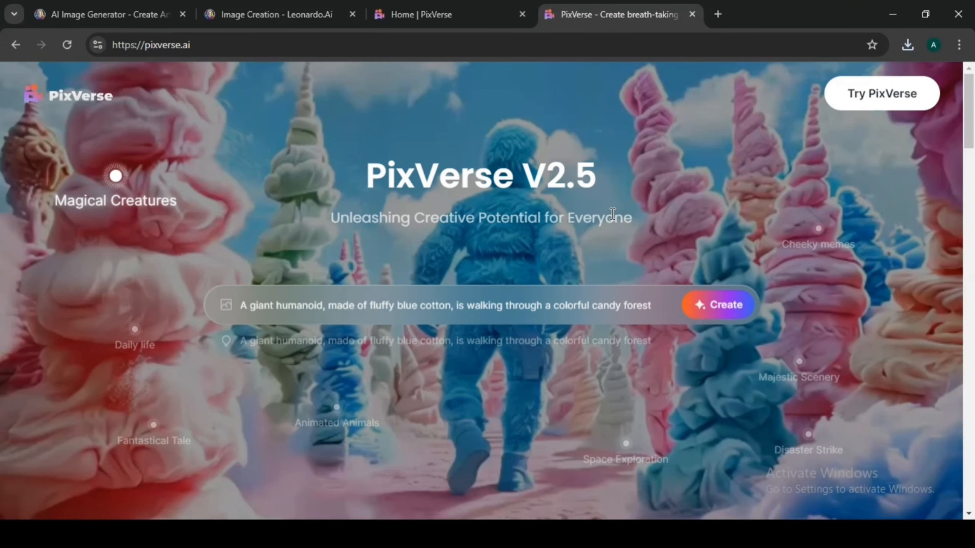
{"action": "left_click", "coordinate": [205, 46]}
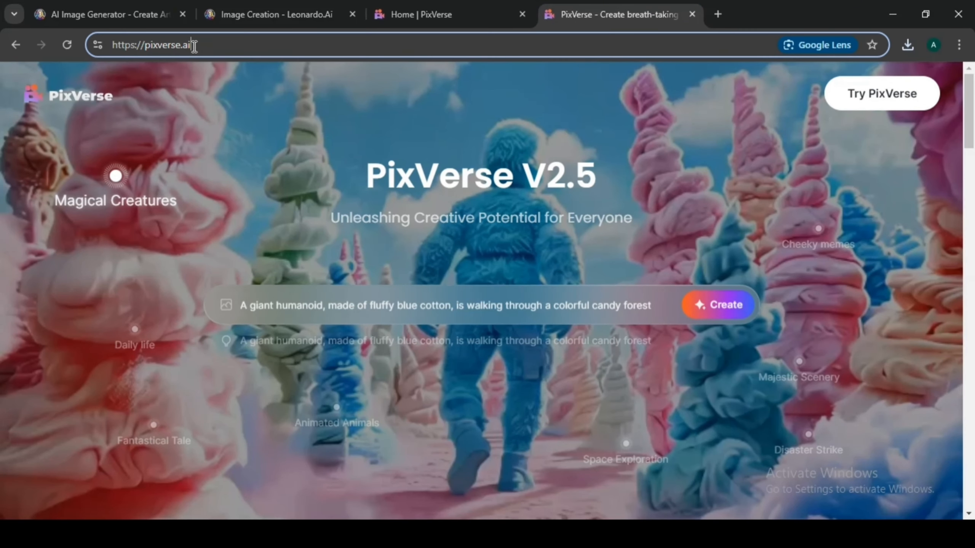
{"action": "left_click_drag", "start_coordinate": [194, 46], "coordinate": [146, 47]}
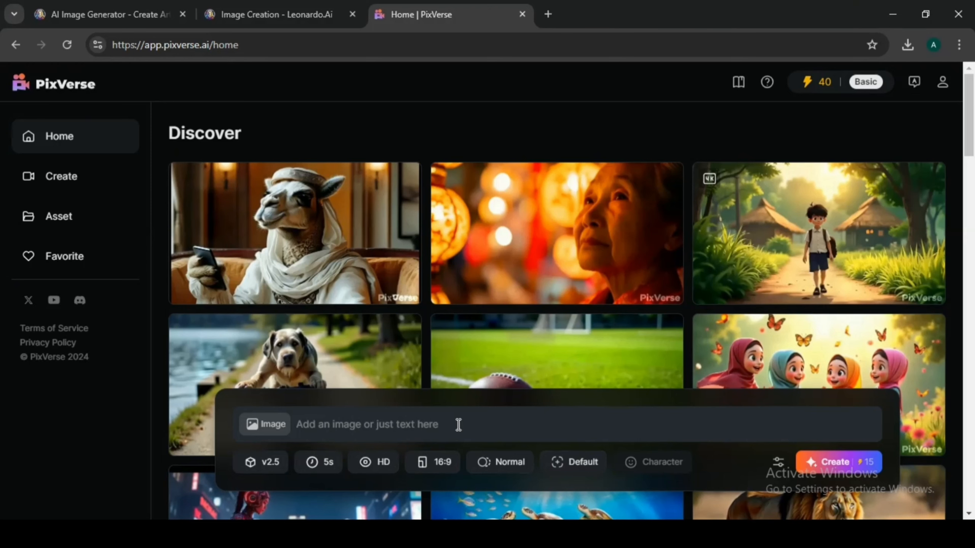
{"action": "left_click", "coordinate": [262, 429]}
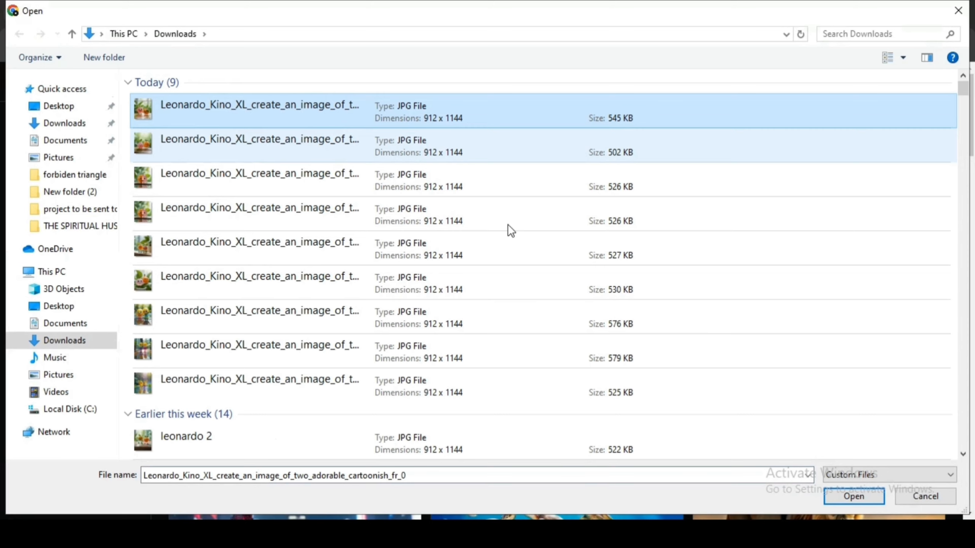
{"action": "left_click", "coordinate": [860, 496]}
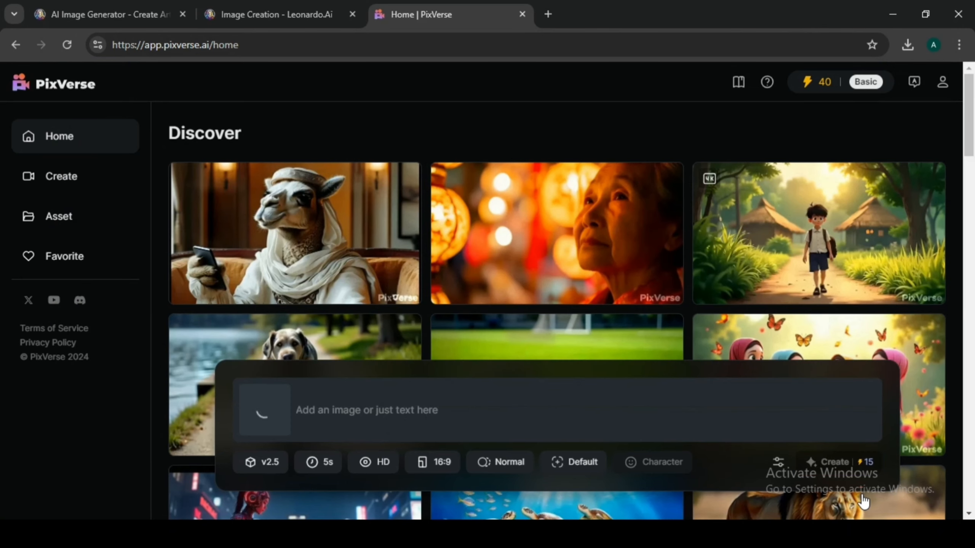
{"action": "left_click", "coordinate": [318, 464]}
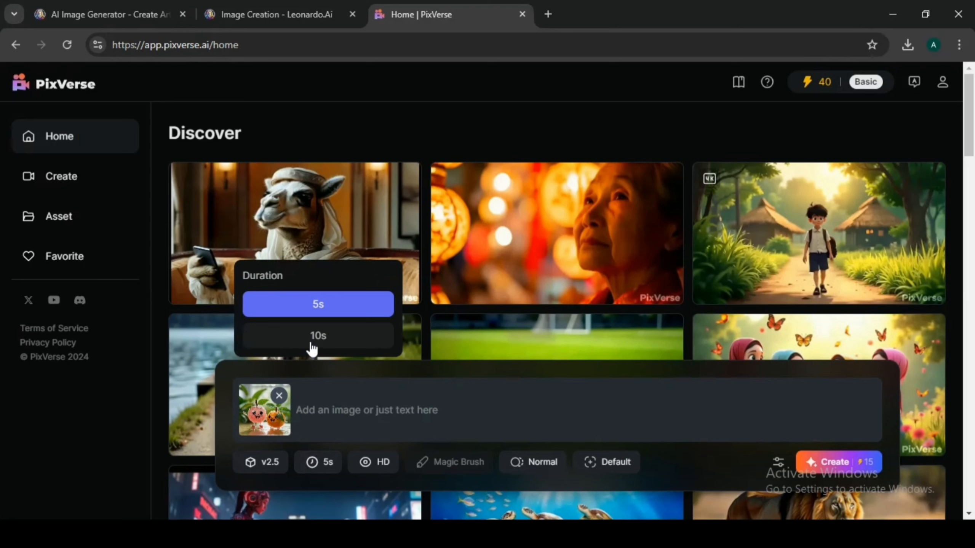
{"action": "left_click", "coordinate": [311, 343]}
{"action": "left_click", "coordinate": [327, 469]}
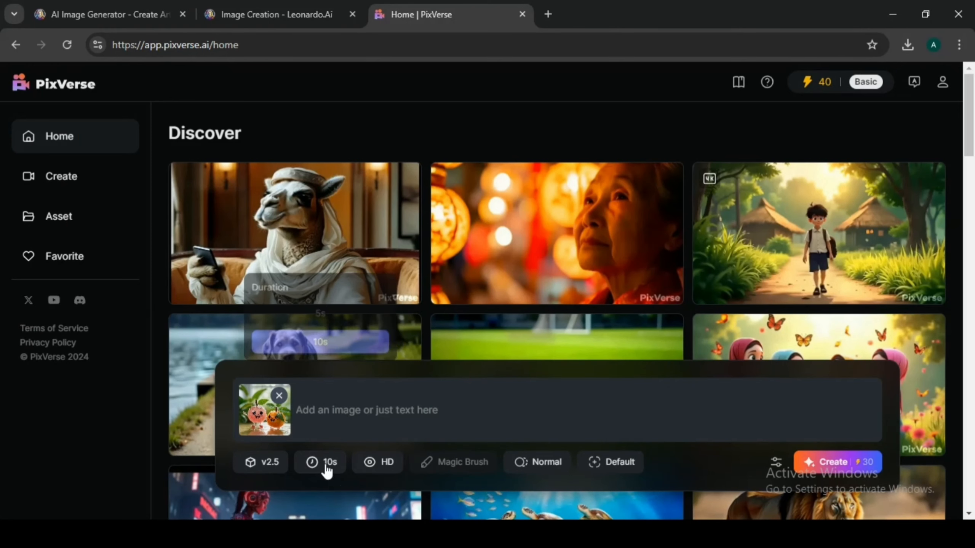
{"action": "left_click", "coordinate": [301, 319]}
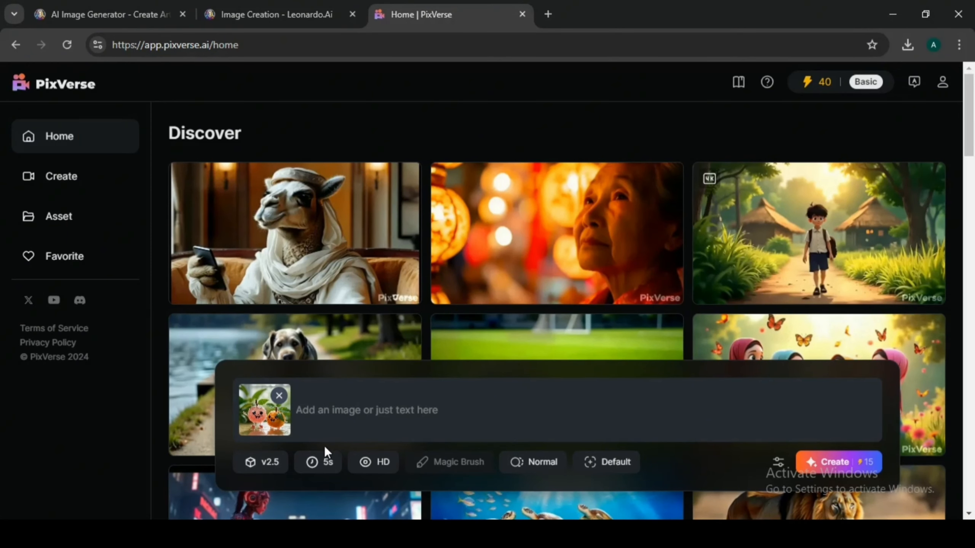
Keep the Normal motion mode, enter the prompt "let the characters have small motion", and create the video
{"action": "left_click", "coordinate": [523, 463]}
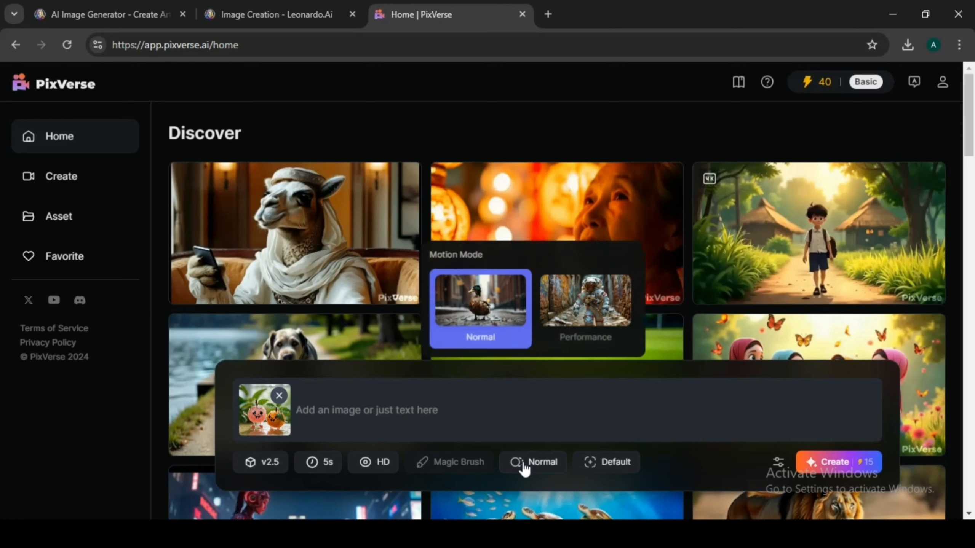
{"action": "left_click", "coordinate": [489, 330]}
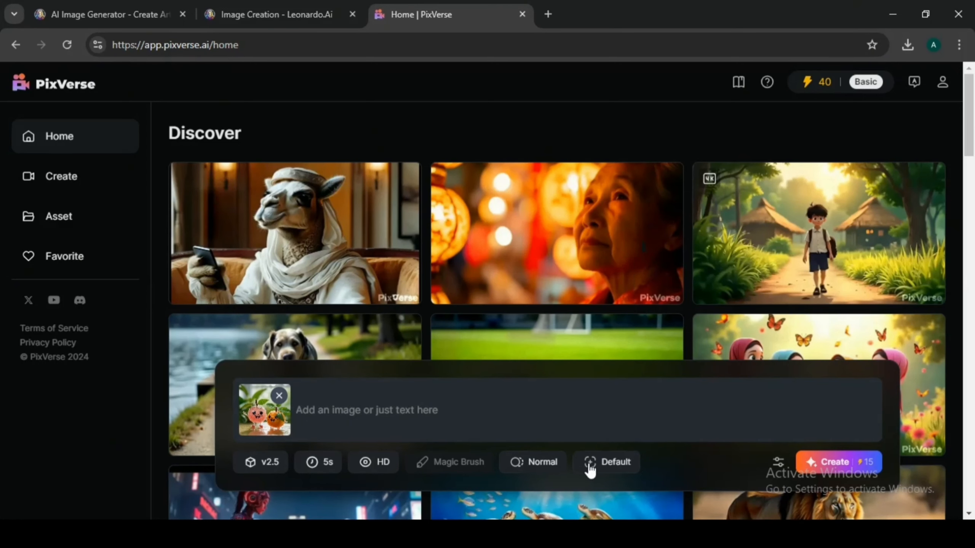
{"action": "left_click", "coordinate": [426, 433]}
{"action": "type", "text": "let the characters have small motion"}
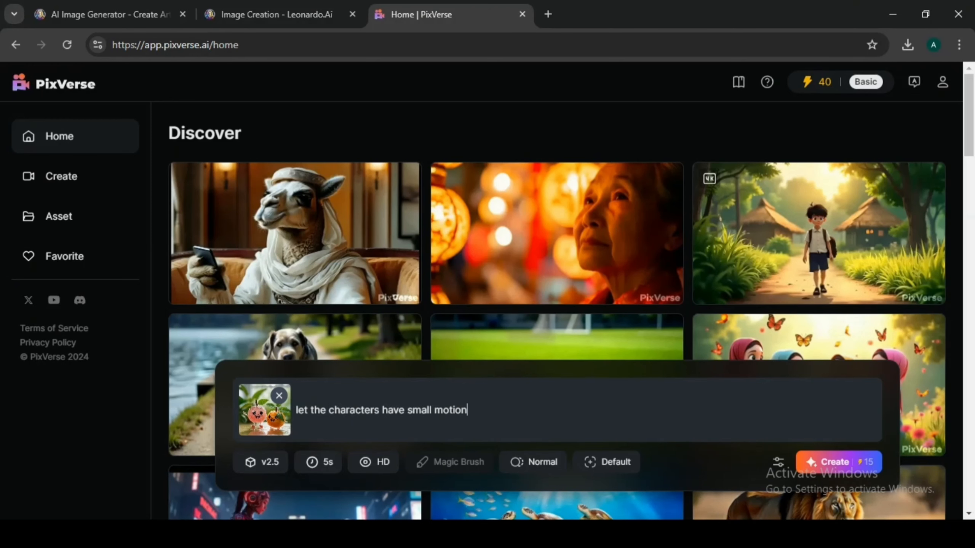
{"action": "left_click", "coordinate": [835, 462]}
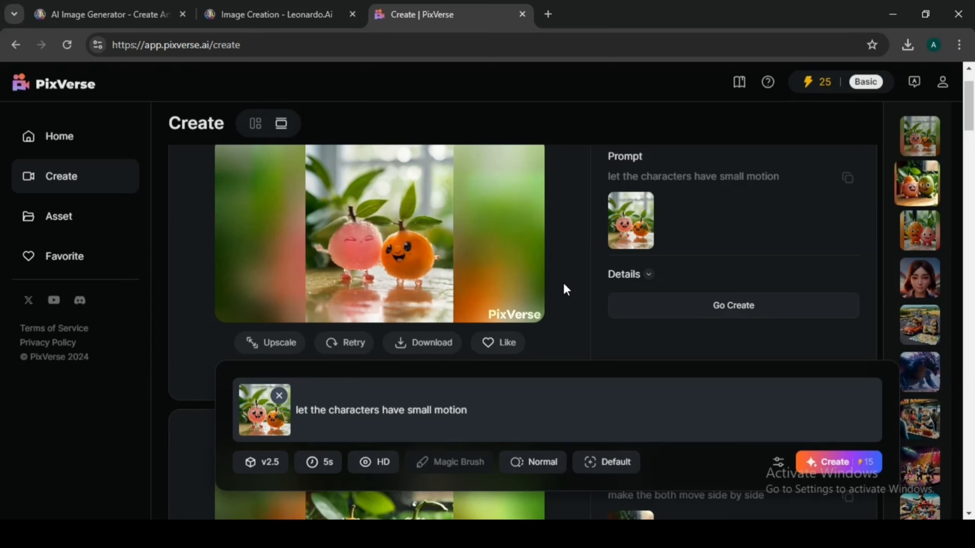
Watch the generated fruit character video in full screen and return to the normal view
{"action": "mouse_move", "coordinate": [365, 254]}
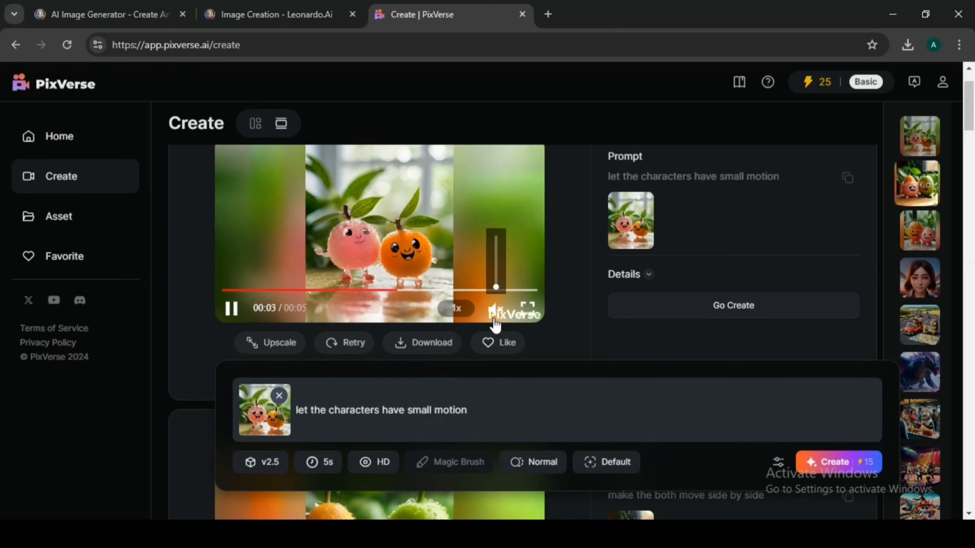
{"action": "left_click", "coordinate": [528, 308]}
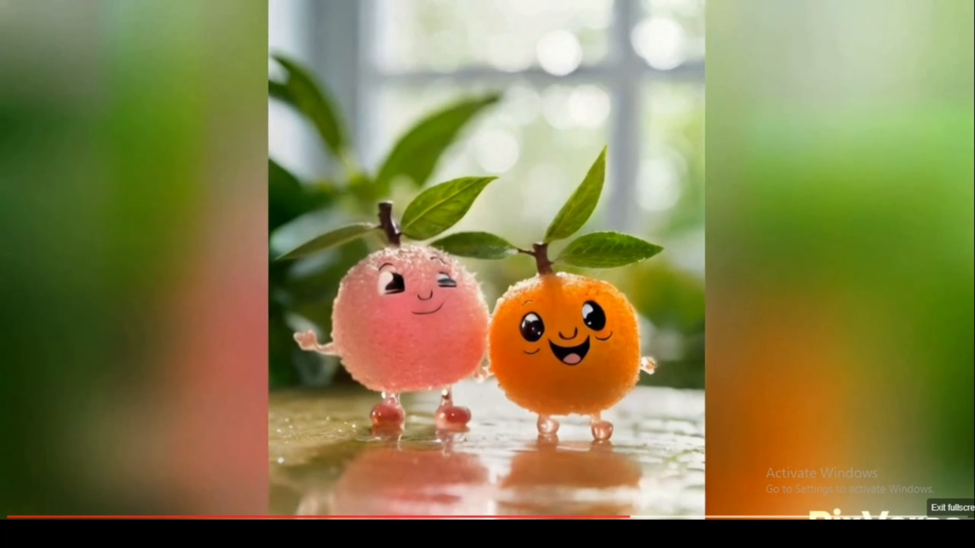
{"action": "key", "text": "Escape"}
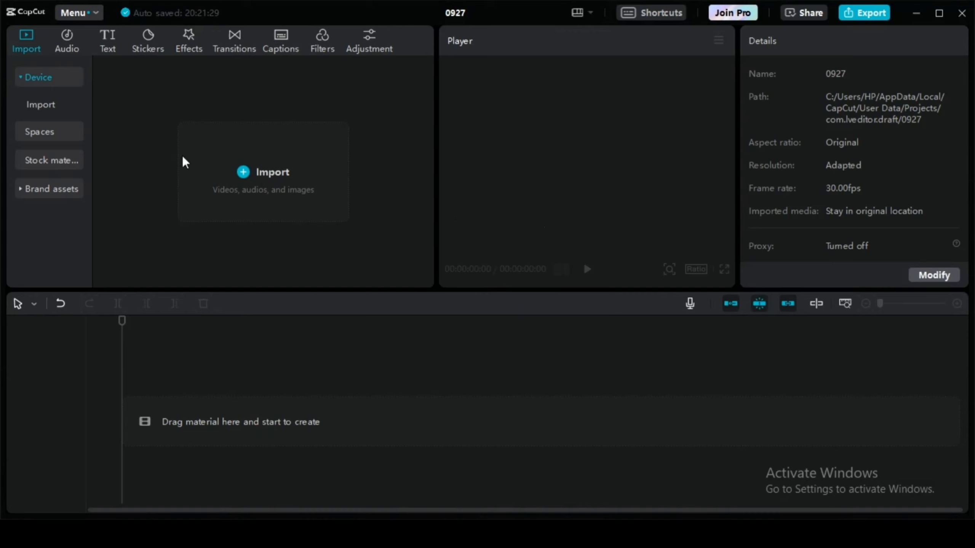
Switch to CapCut, import four of the downloaded fruit images, and add all of them to the timeline
{"action": "left_click", "coordinate": [245, 173]}
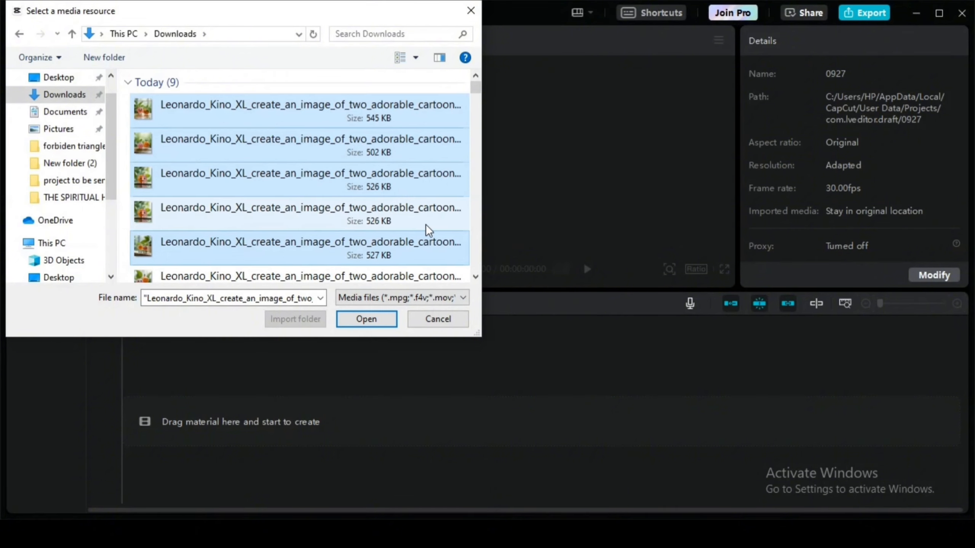
{"action": "left_click", "coordinate": [367, 319]}
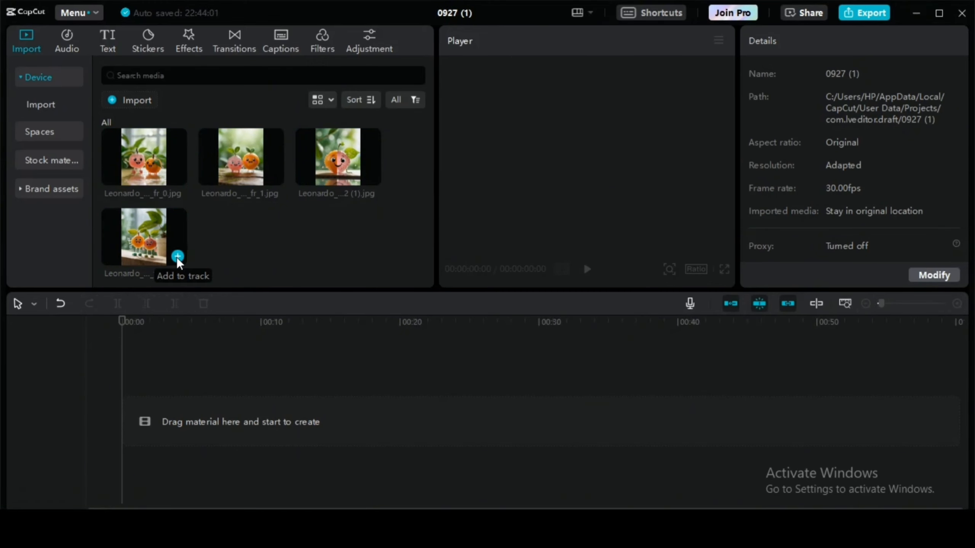
{"action": "left_click", "coordinate": [177, 257]}
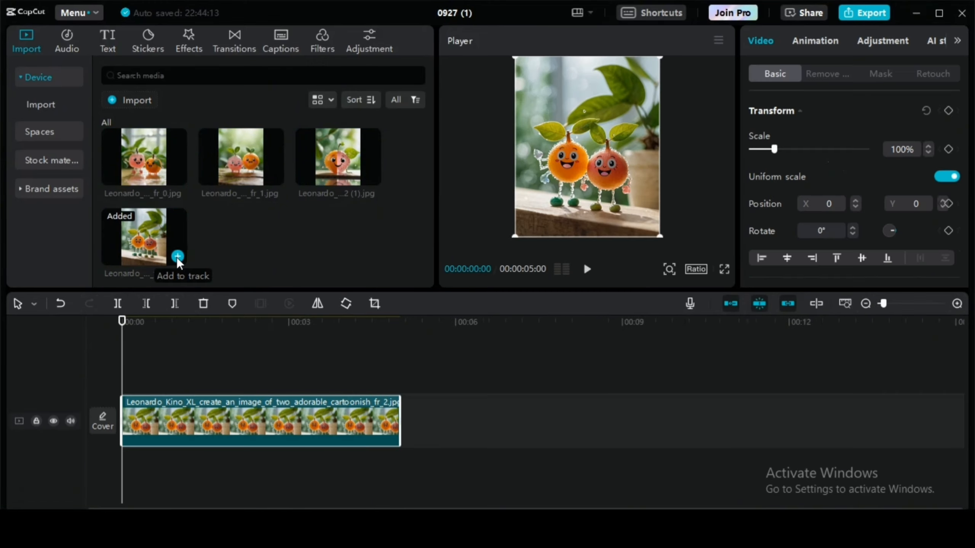
{"action": "left_click", "coordinate": [177, 177]}
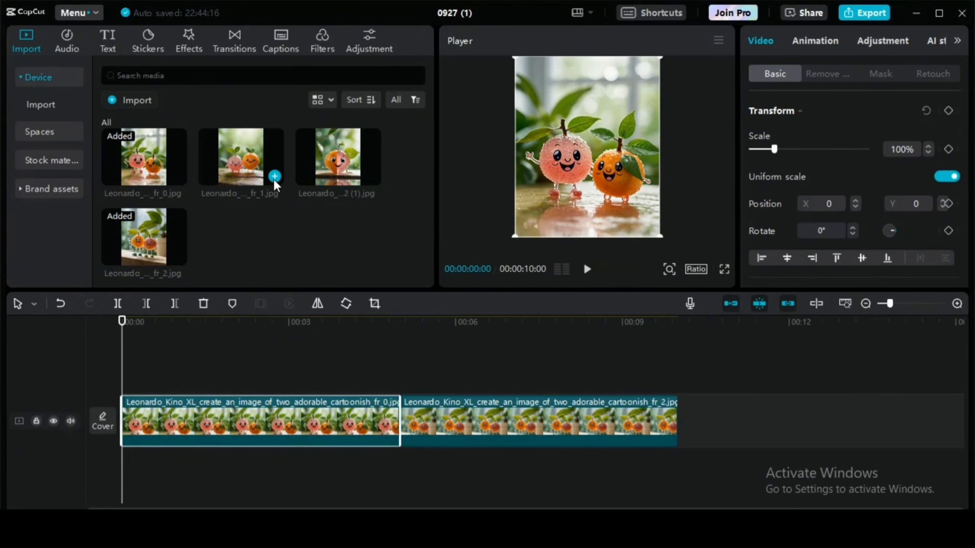
{"action": "left_click", "coordinate": [274, 176]}
{"action": "left_click", "coordinate": [371, 176]}
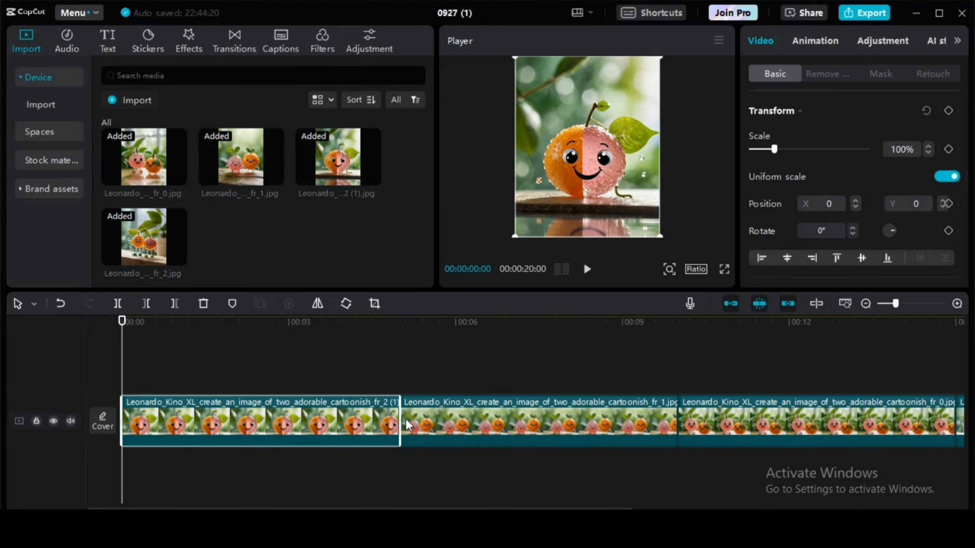
Trim the end of each of the four image clips so that each lasts just over one second
{"action": "left_click_drag", "start_coordinate": [396, 420], "coordinate": [189, 447]}
{"action": "left_click", "coordinate": [431, 438]}
{"action": "left_click", "coordinate": [473, 419]}
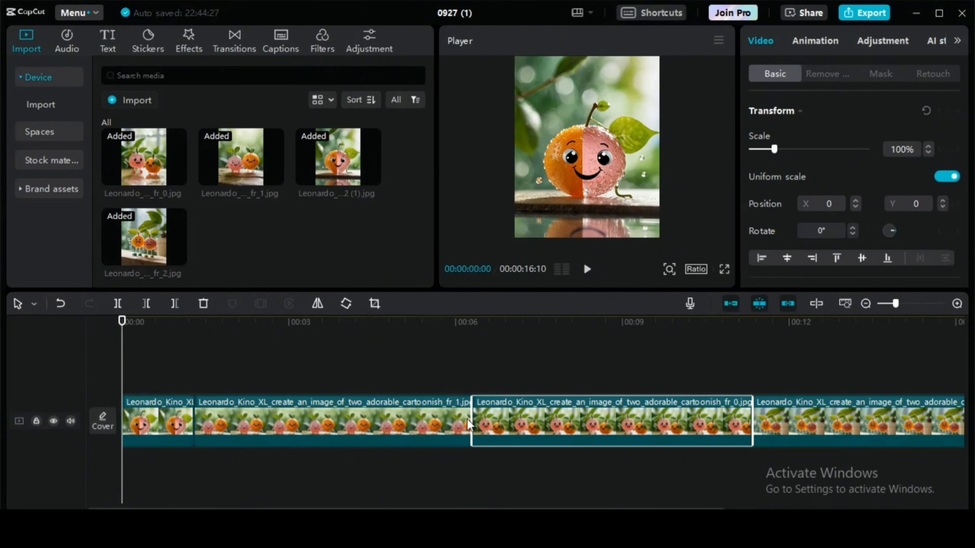
{"action": "left_click", "coordinate": [447, 428]}
{"action": "left_click_drag", "start_coordinate": [470, 414], "coordinate": [255, 420]}
{"action": "left_click", "coordinate": [519, 418]}
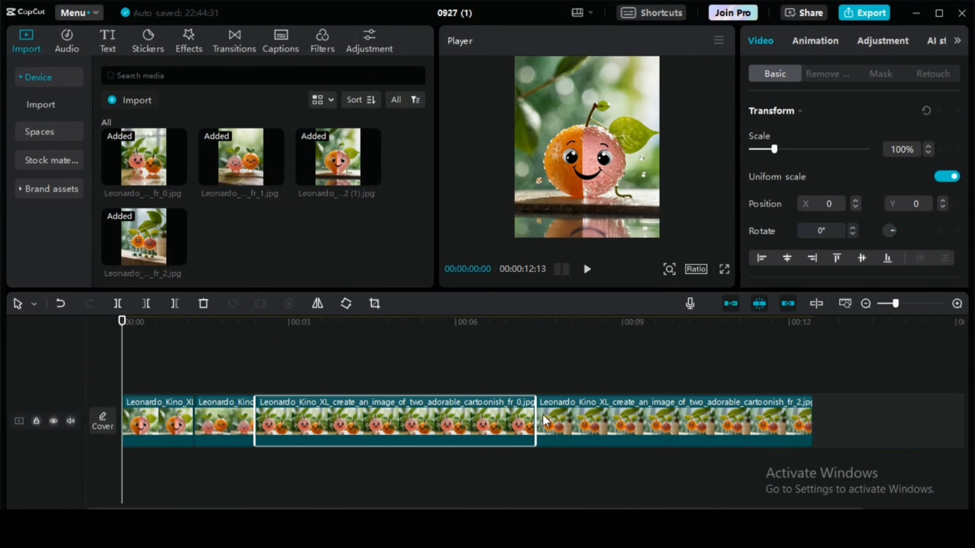
{"action": "left_click_drag", "start_coordinate": [535, 414], "coordinate": [329, 442]}
{"action": "left_click", "coordinate": [518, 424]}
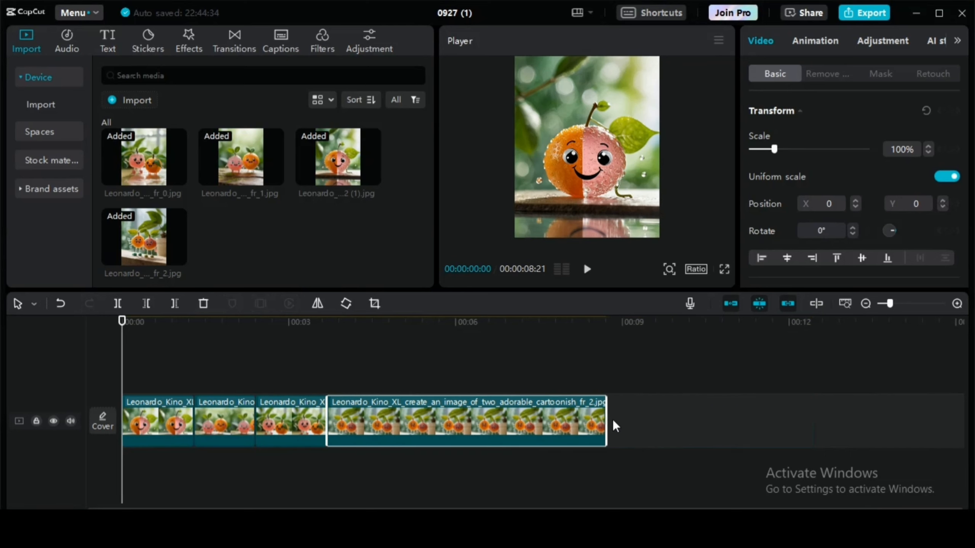
{"action": "left_click_drag", "start_coordinate": [605, 425], "coordinate": [387, 435]}
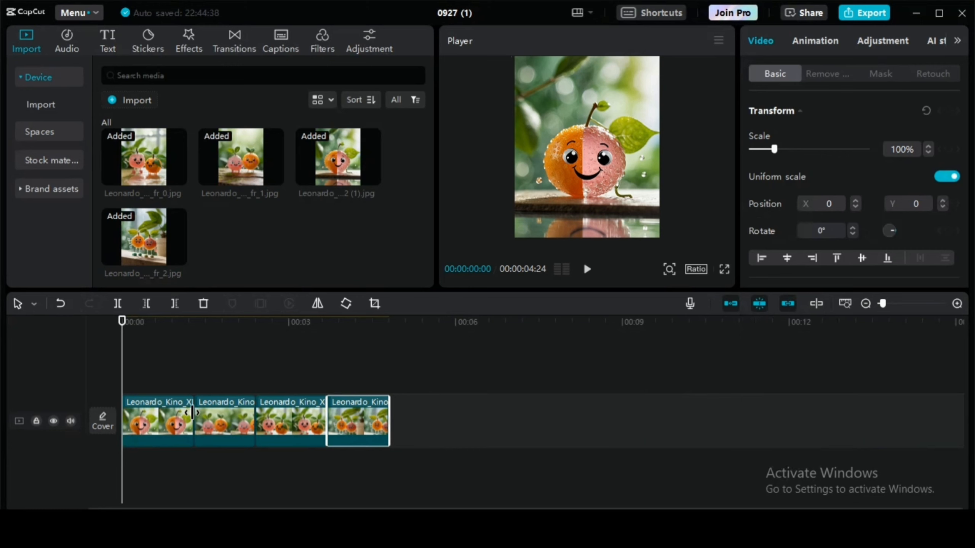
Add the Light Sweep II transition at the cut between the first and second image clips
{"action": "left_click", "coordinate": [192, 413]}
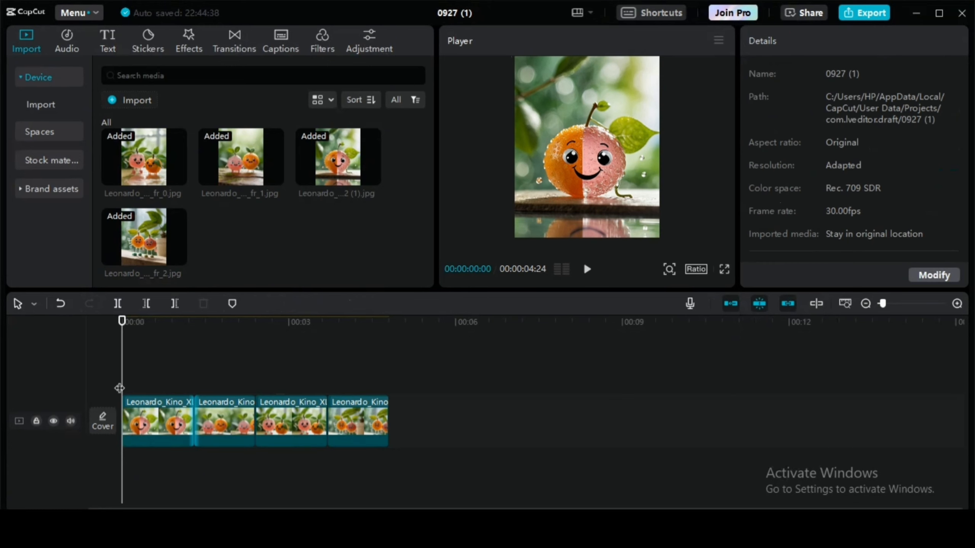
{"action": "left_click_drag", "start_coordinate": [120, 324], "coordinate": [194, 319]}
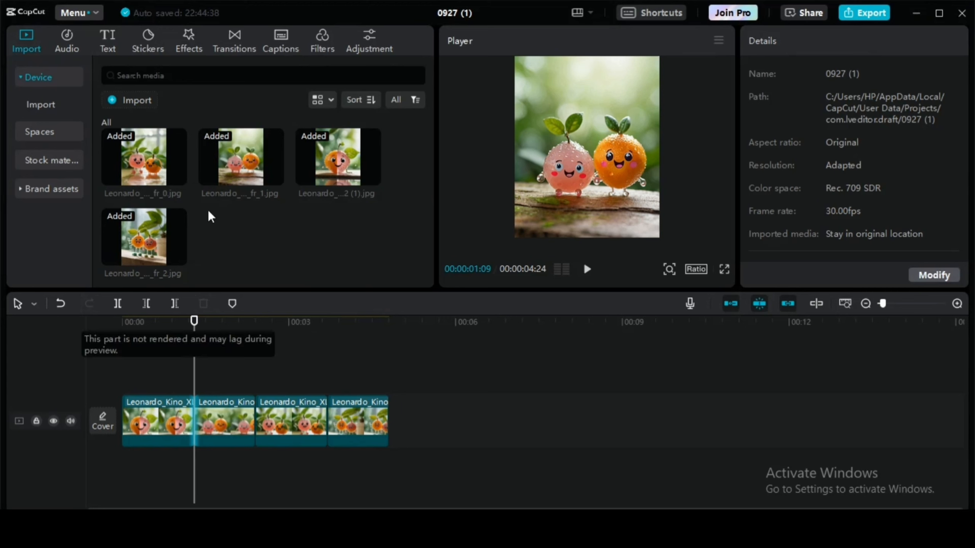
{"action": "left_click", "coordinate": [235, 39]}
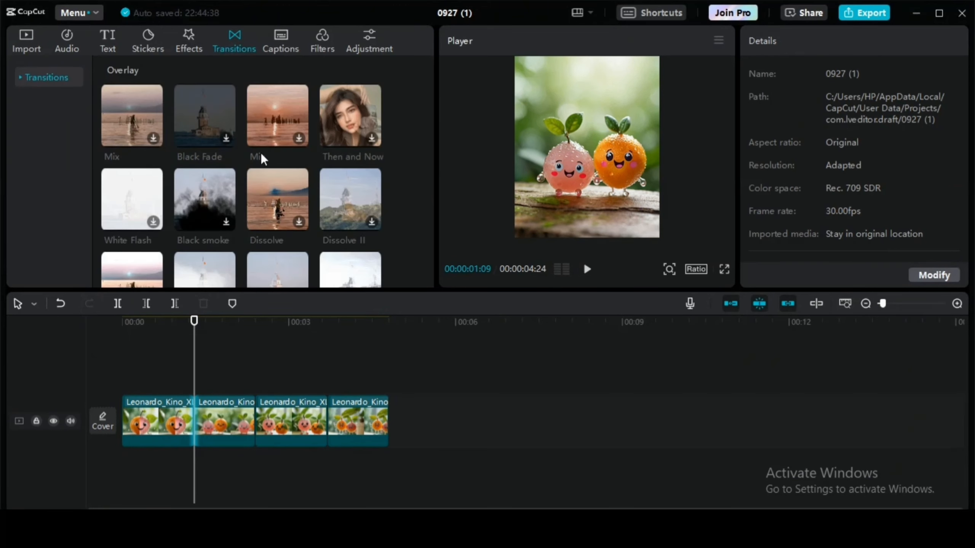
{"action": "scroll", "coordinate": [274, 179], "scroll_direction": "down", "scroll_amount": 5}
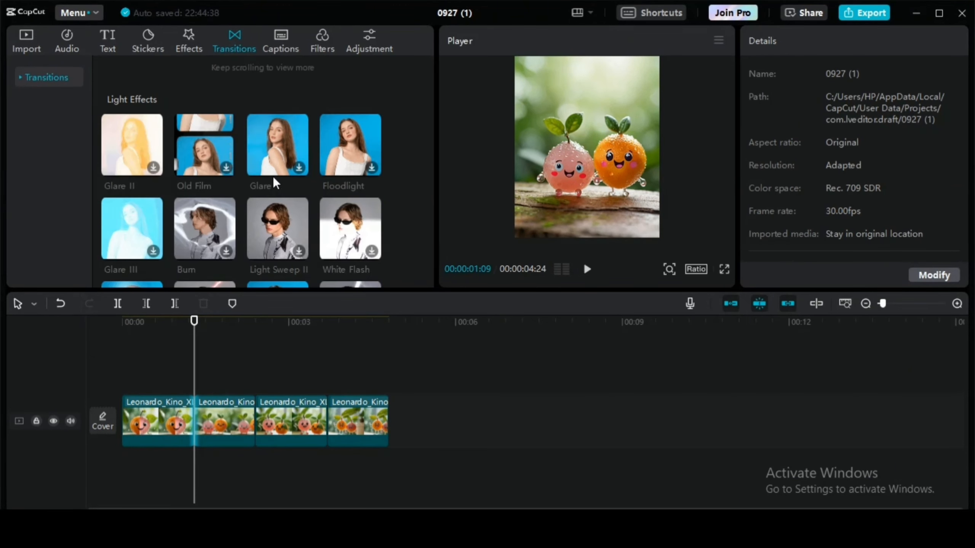
{"action": "scroll", "coordinate": [275, 180], "scroll_direction": "down", "scroll_amount": 2}
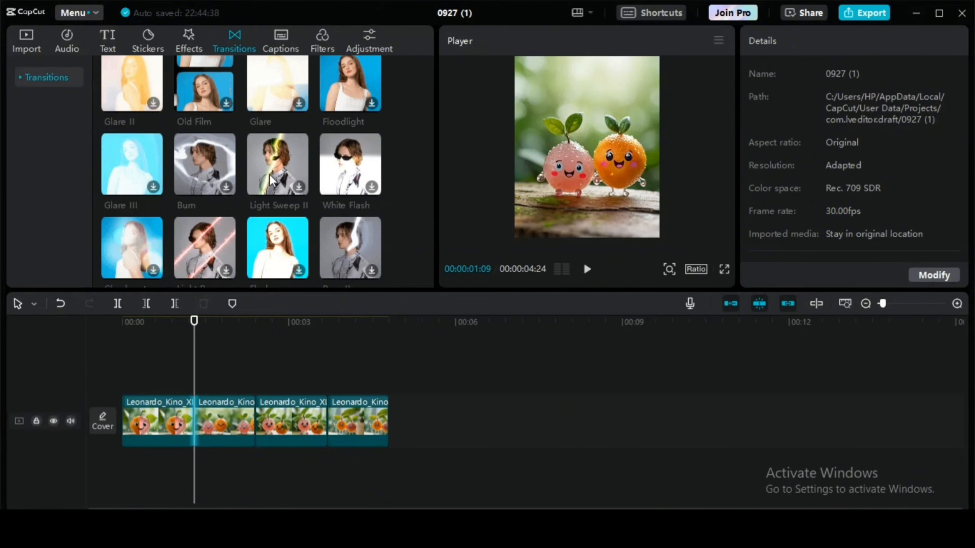
{"action": "left_click", "coordinate": [299, 187]}
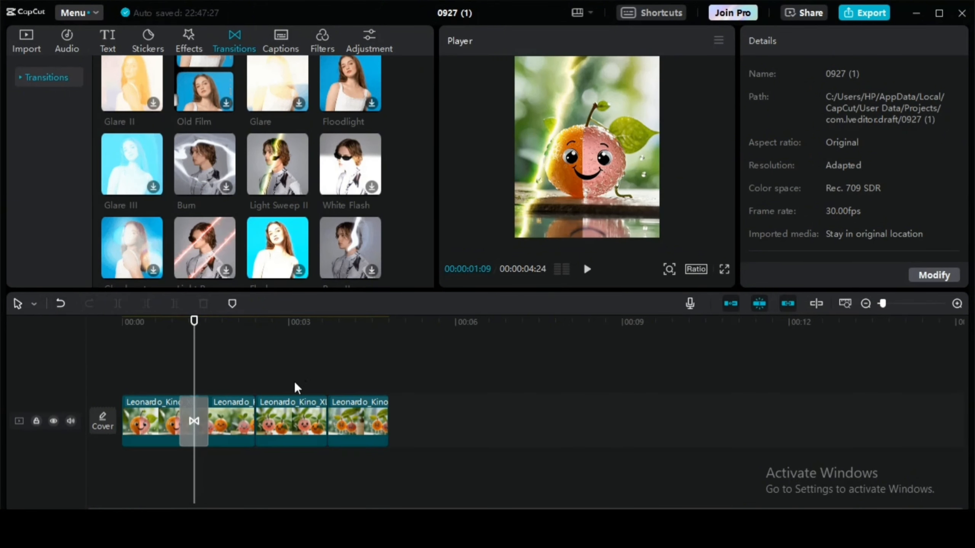
Position the playhead at the cut between the second and third image clips
{"action": "left_click", "coordinate": [239, 426]}
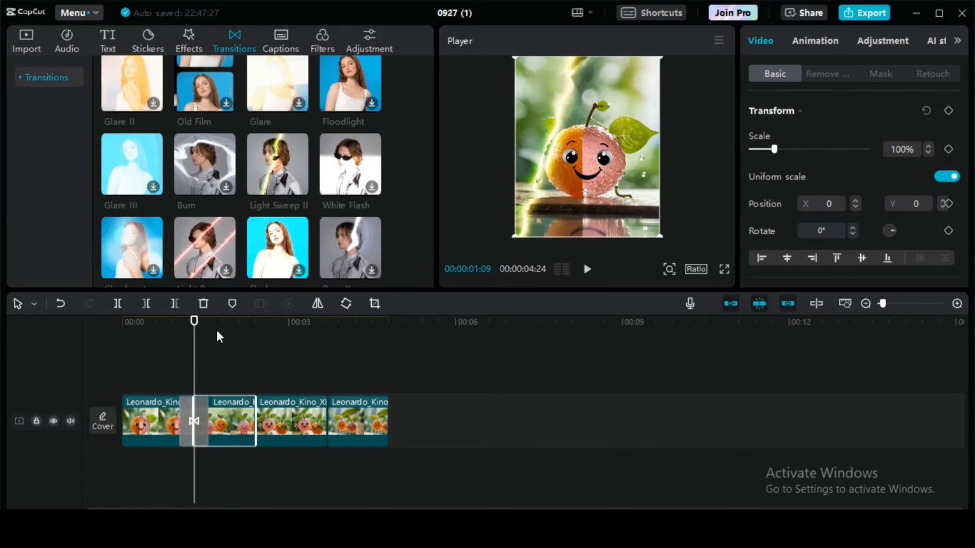
{"action": "left_click", "coordinate": [260, 348]}
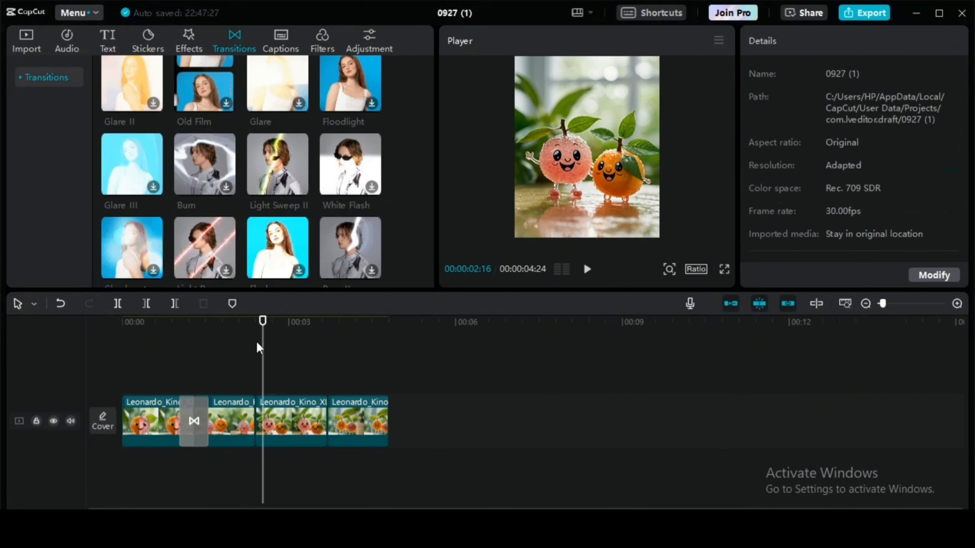
{"action": "left_click_drag", "start_coordinate": [262, 321], "coordinate": [252, 334]}
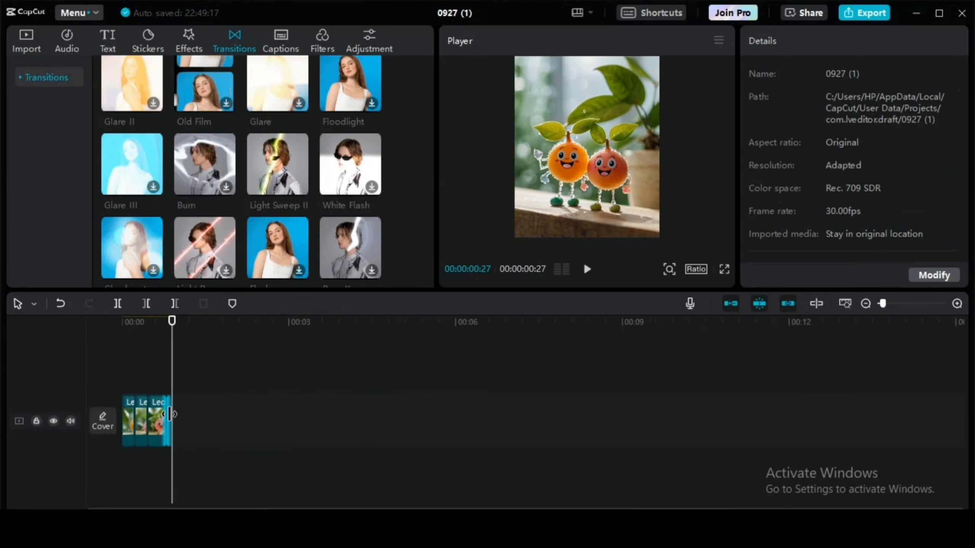
Trim the end of the last image clip so that the whole timeline lasts one second
{"action": "left_click", "coordinate": [177, 420]}
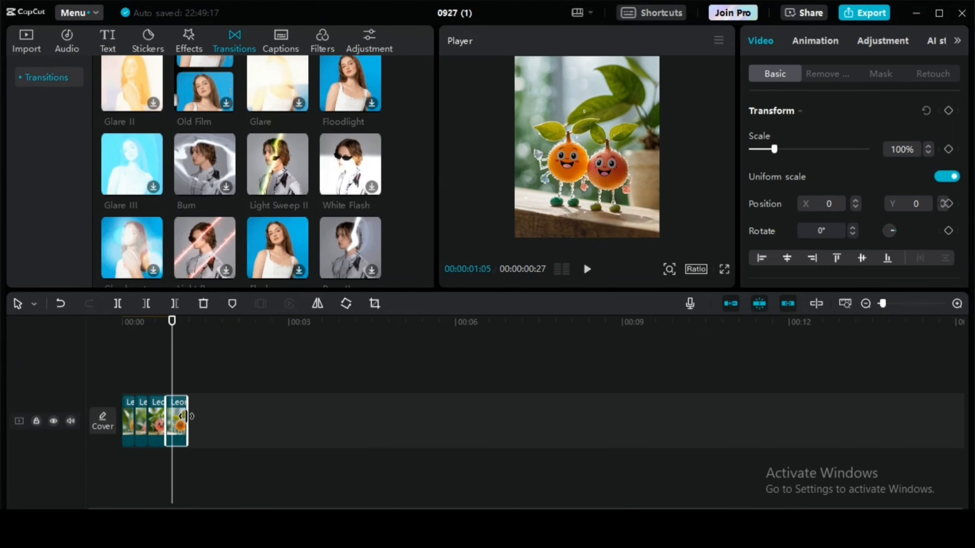
{"action": "left_click_drag", "start_coordinate": [186, 417], "coordinate": [173, 432]}
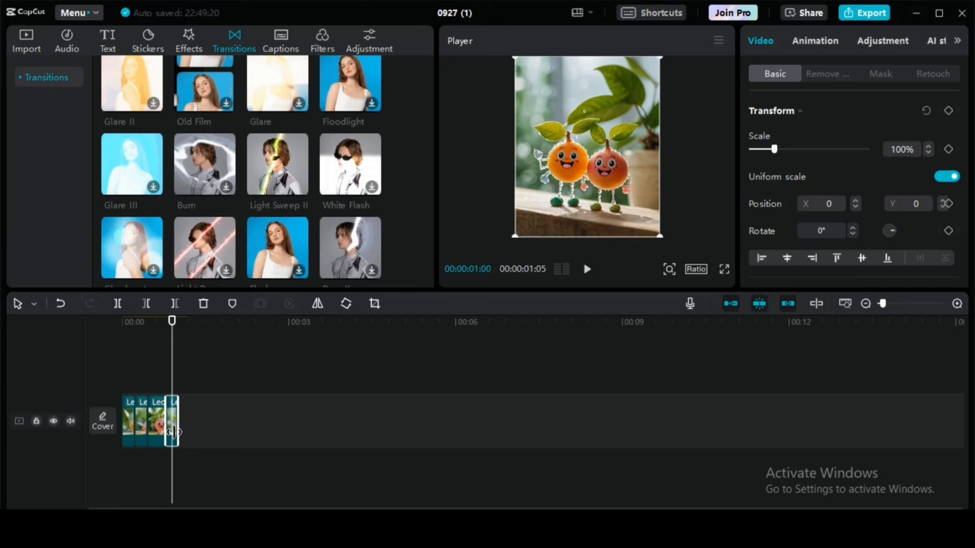
{"action": "left_click", "coordinate": [284, 360]}
Play the edited sequence from the beginning and return the playhead to the start
{"action": "left_click_drag", "start_coordinate": [176, 322], "coordinate": [126, 358]}
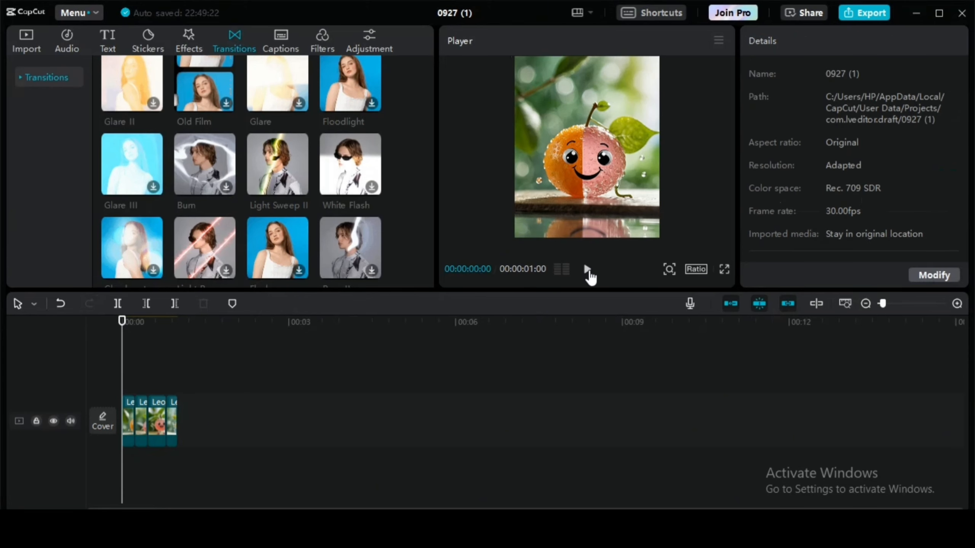
{"action": "left_click", "coordinate": [588, 269]}
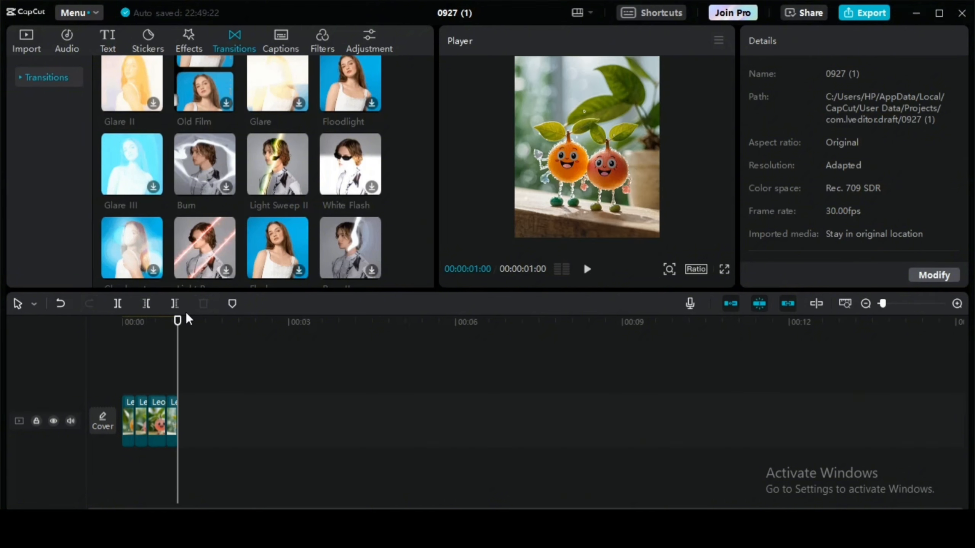
{"action": "left_click_drag", "start_coordinate": [177, 326], "coordinate": [107, 390]}
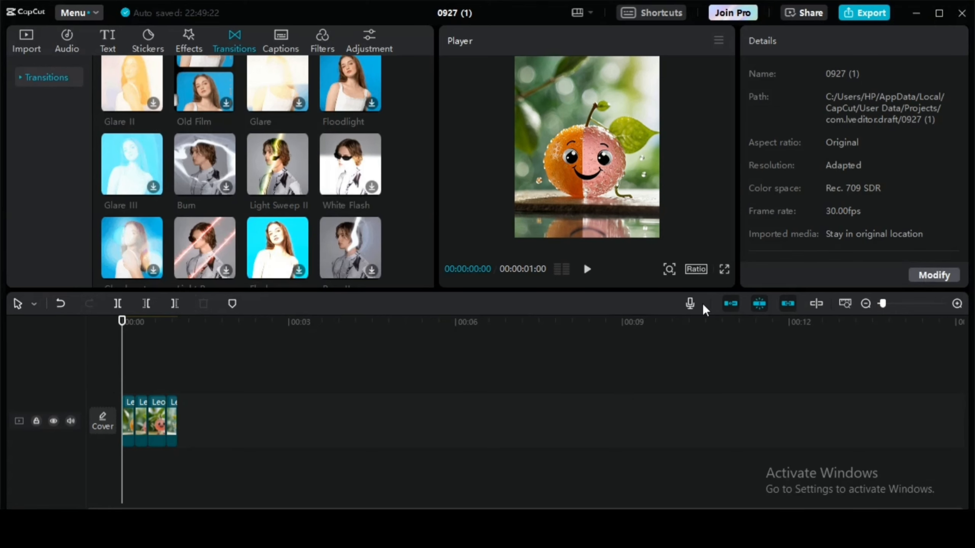
Export the video, keeping the name 0927 (1), 1080P resolution, recommended bit rate, H.264 codec, mp4 format and 30fps
{"action": "left_click", "coordinate": [862, 12]}
{"action": "scroll", "coordinate": [530, 346], "scroll_direction": "down", "scroll_amount": 5}
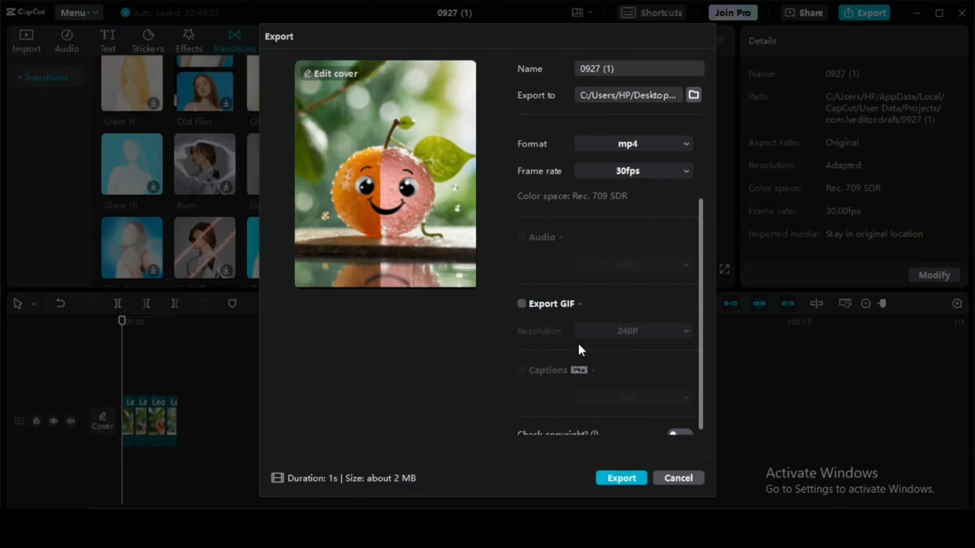
{"action": "scroll", "coordinate": [578, 343], "scroll_direction": "up", "scroll_amount": 5}
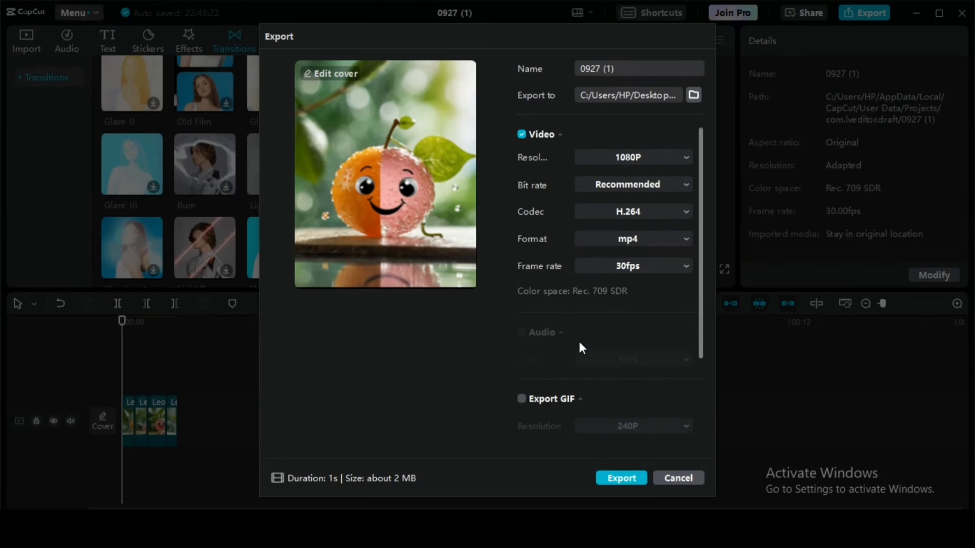
{"action": "left_click", "coordinate": [618, 476]}
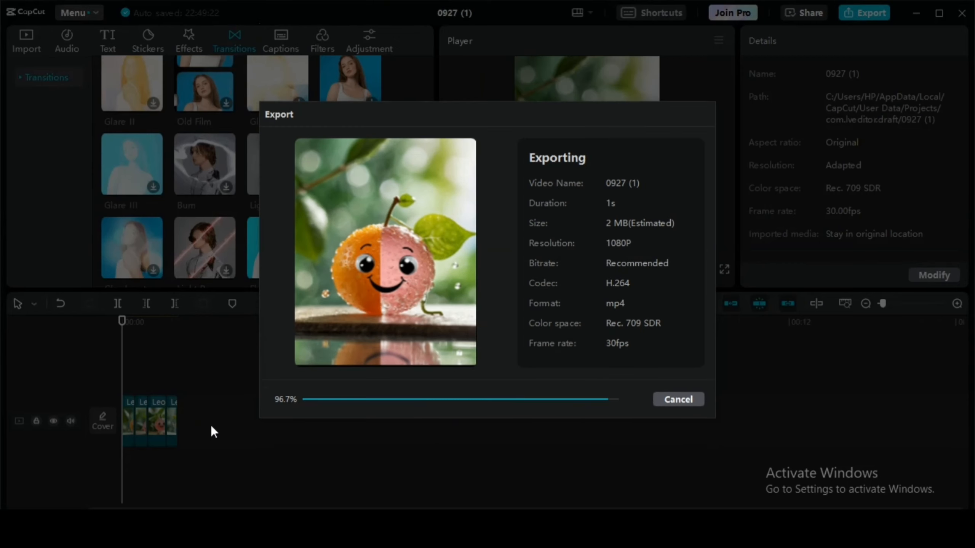